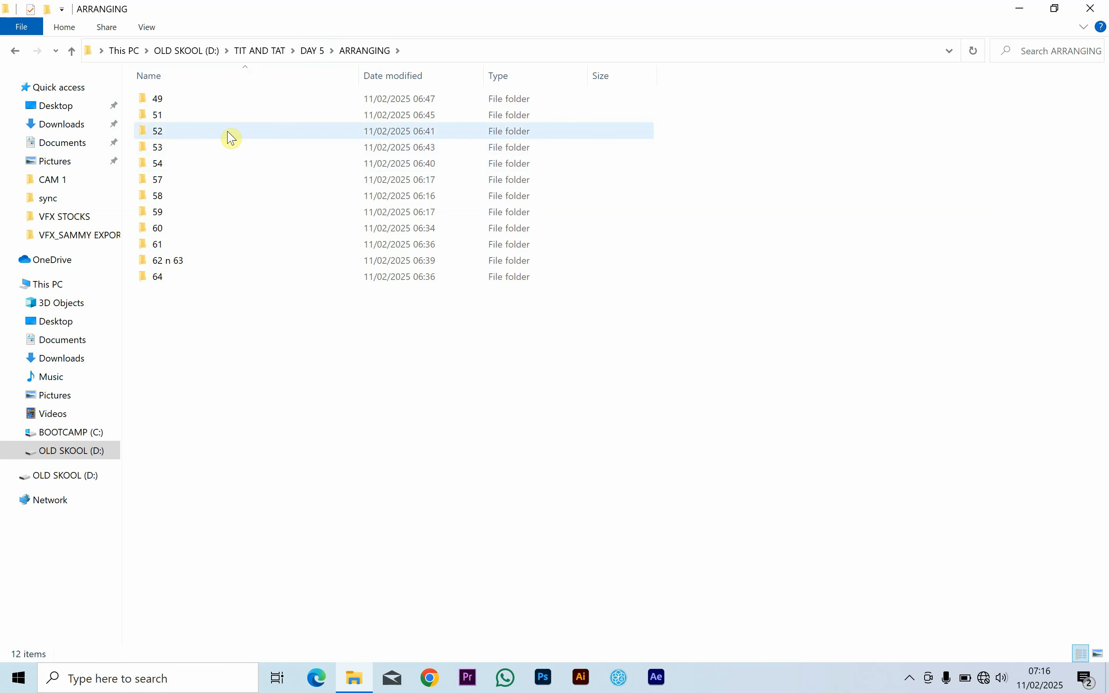
- Launch PluralEyes 4, and restore the maximized ARRANGING folder window to a smaller size placed over it
mouse_move(231, 139)
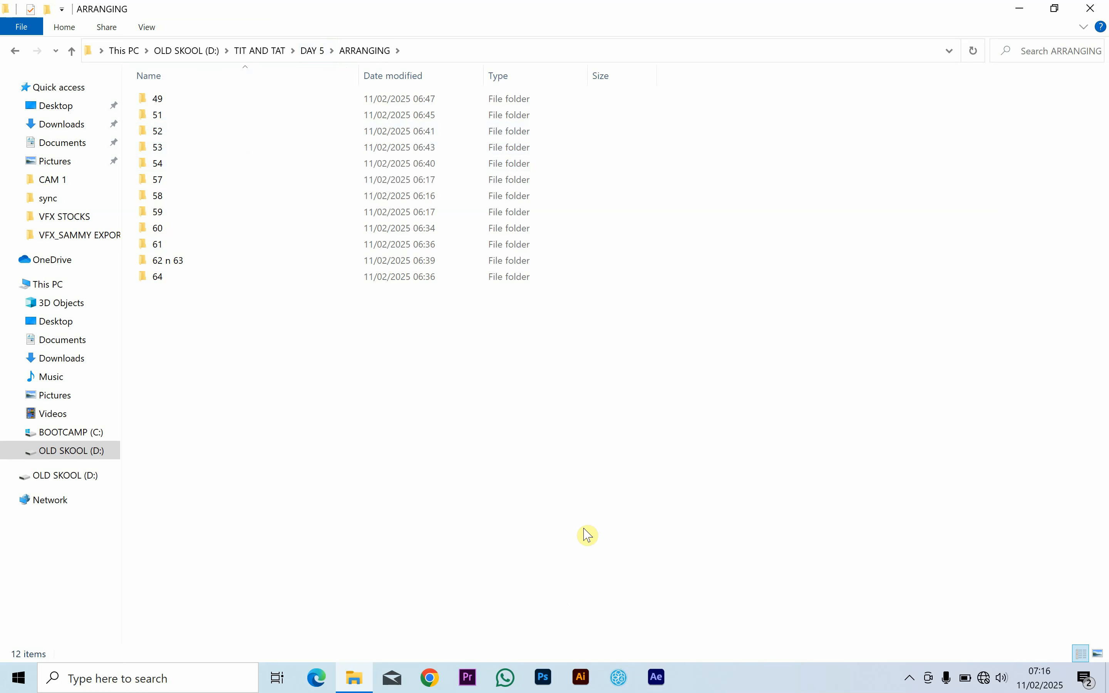
click(625, 680)
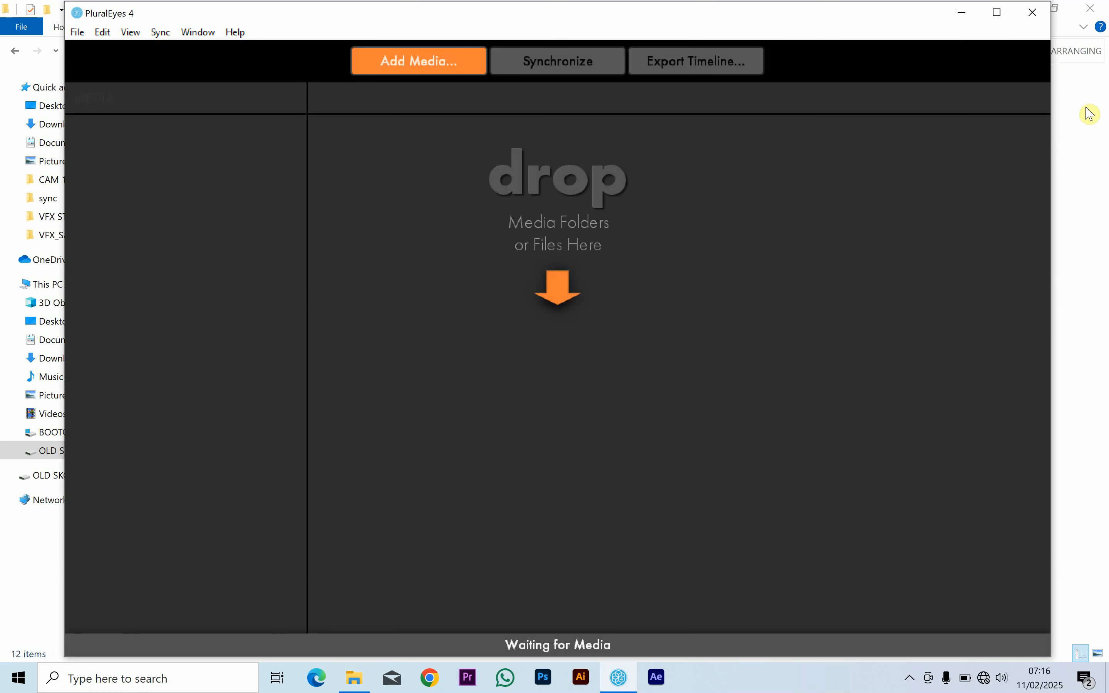
click(1090, 112)
double_click(938, 24)
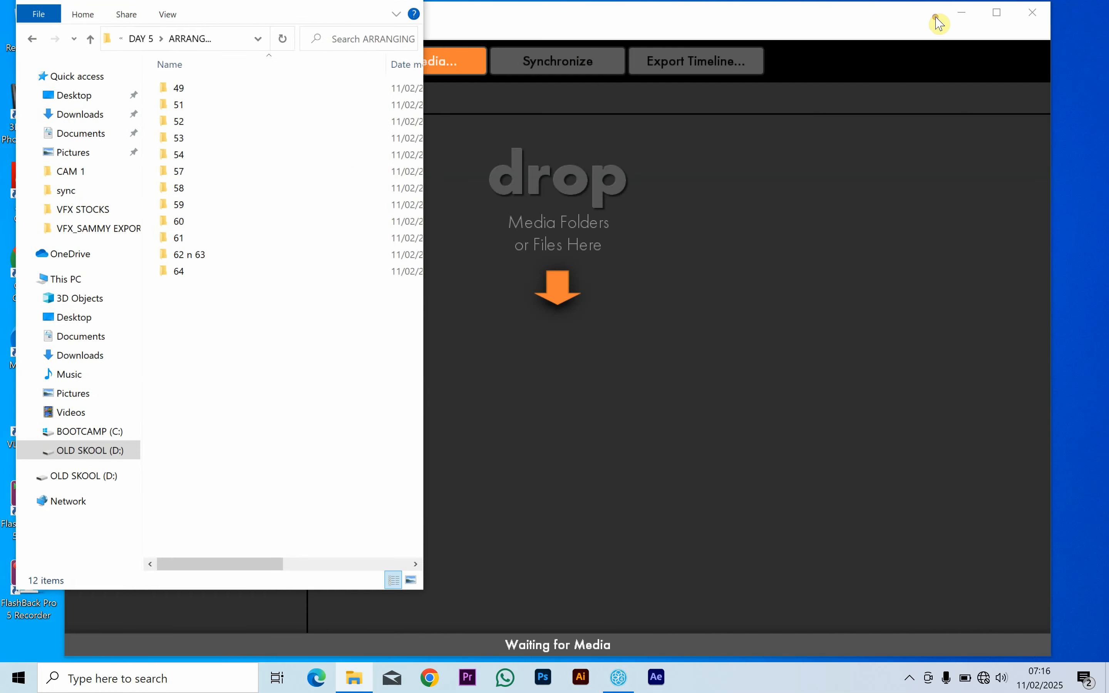
drag(268, 21, 828, 52)
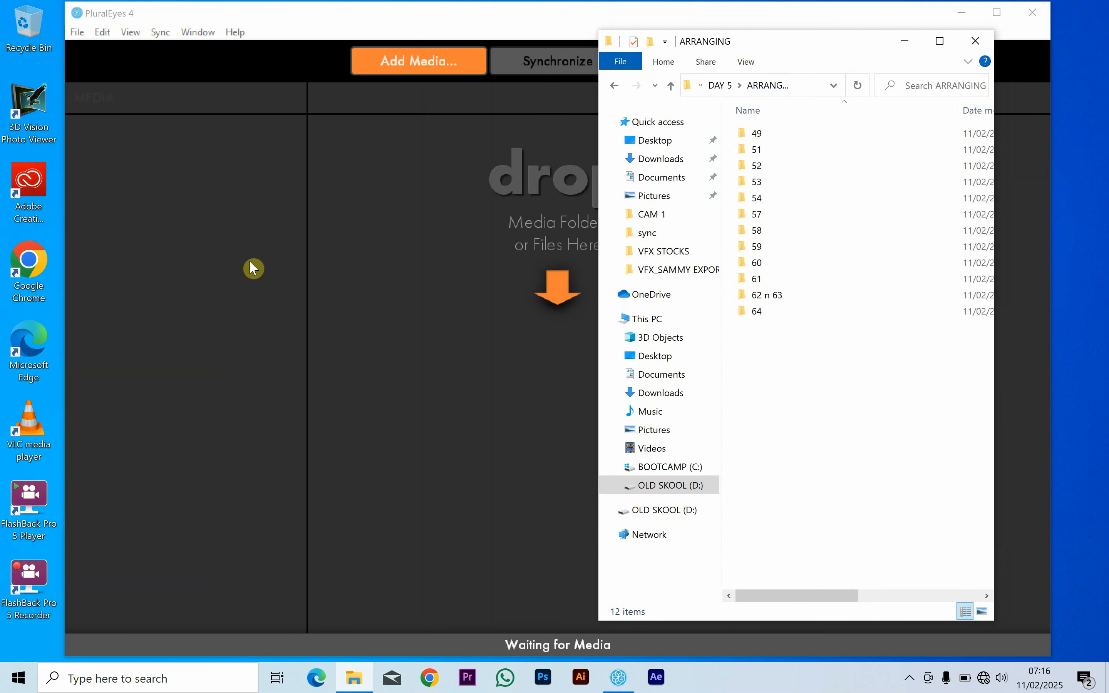
- Open a second File Explorer window and place it side by side with the ARRANGING window
key(super+e)
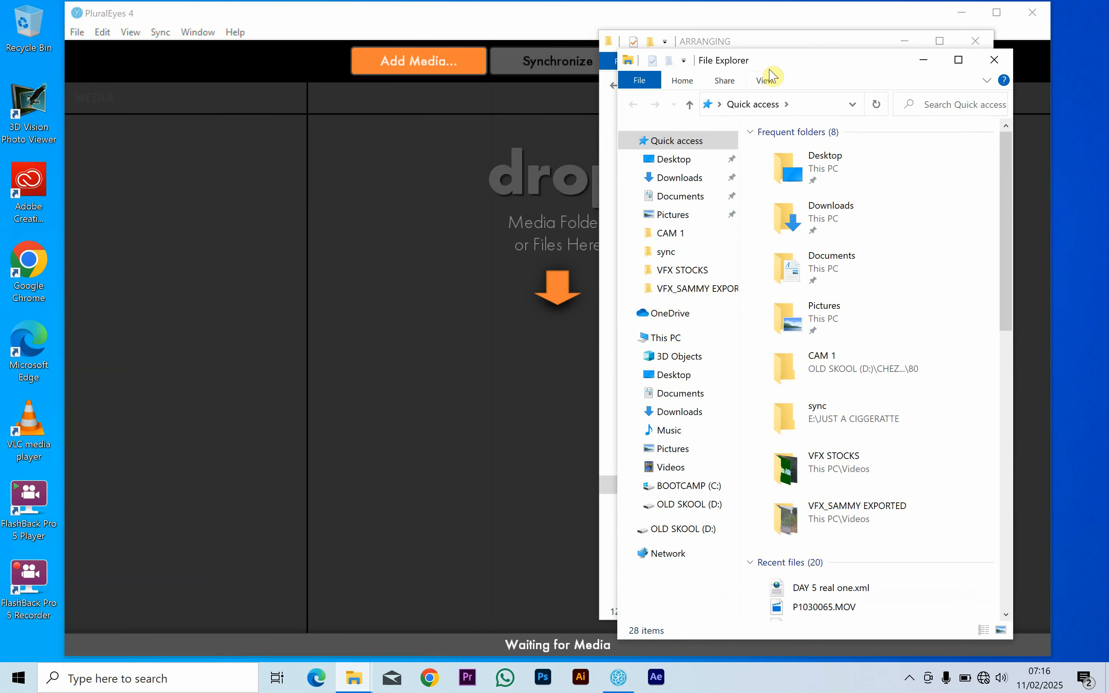
drag(844, 62, 420, 49)
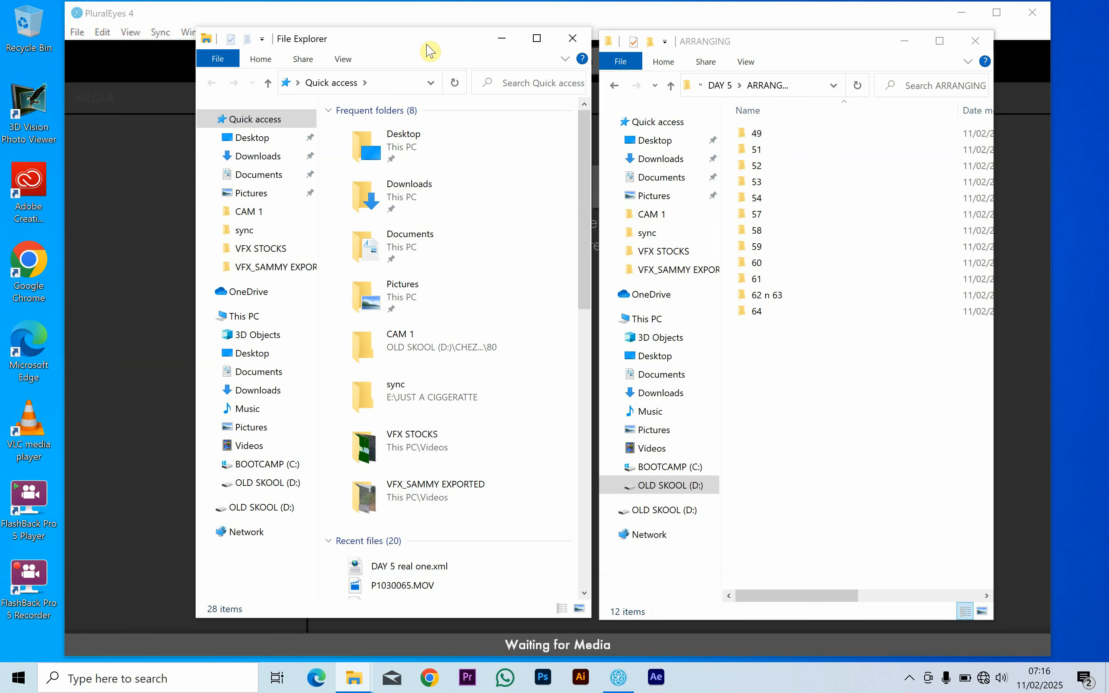
drag(428, 50, 429, 55)
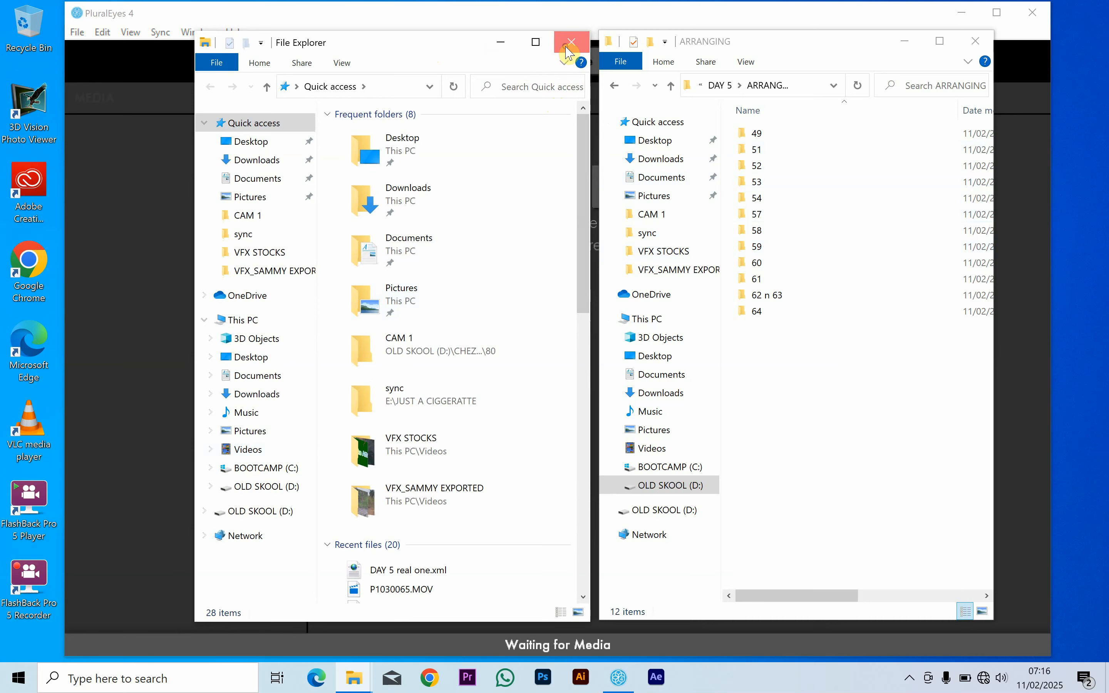
click(572, 42)
key(super+e)
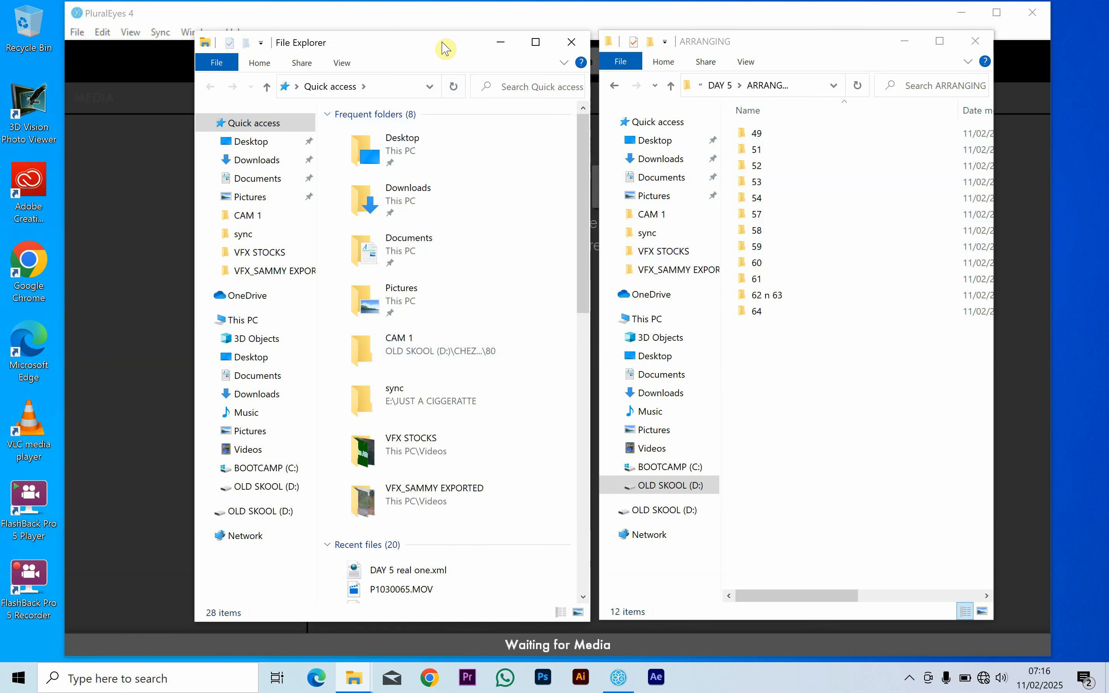
- Open the DAY 5 folder inside TIT AND TAT on the OLD SKOOL (D:) drive in the new window
click(270, 487)
double_click(369, 151)
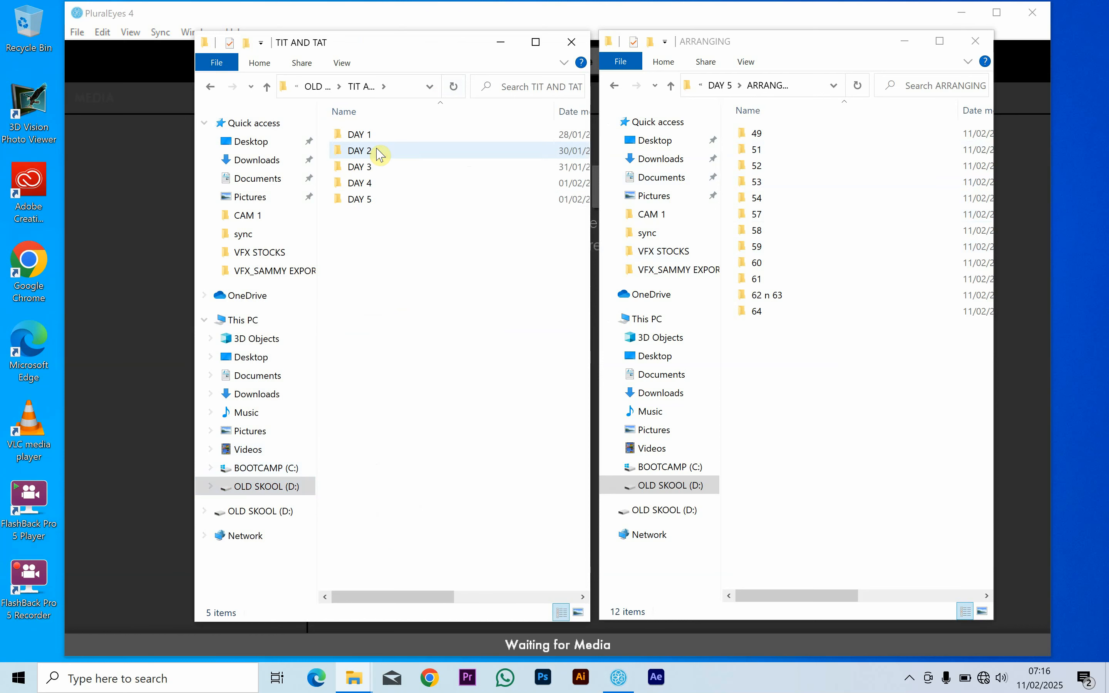
double_click(359, 201)
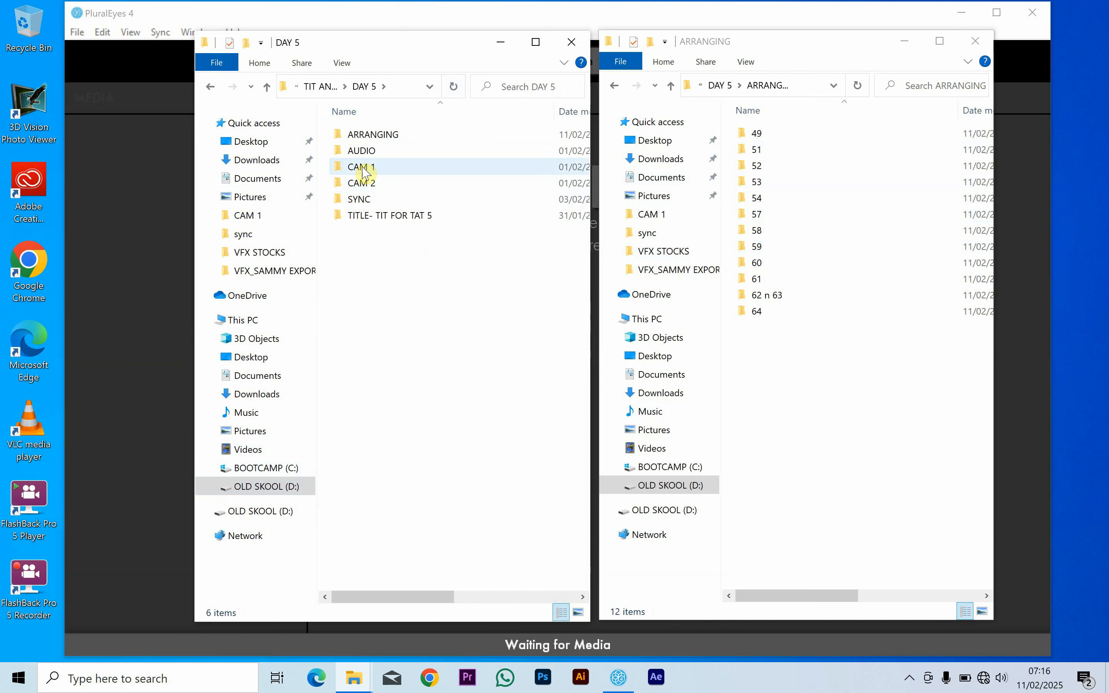
- Check the contents of CAM 1's DCIM > 100MSDCF folder and return to the DAY 5 folder
click(362, 169)
double_click(363, 170)
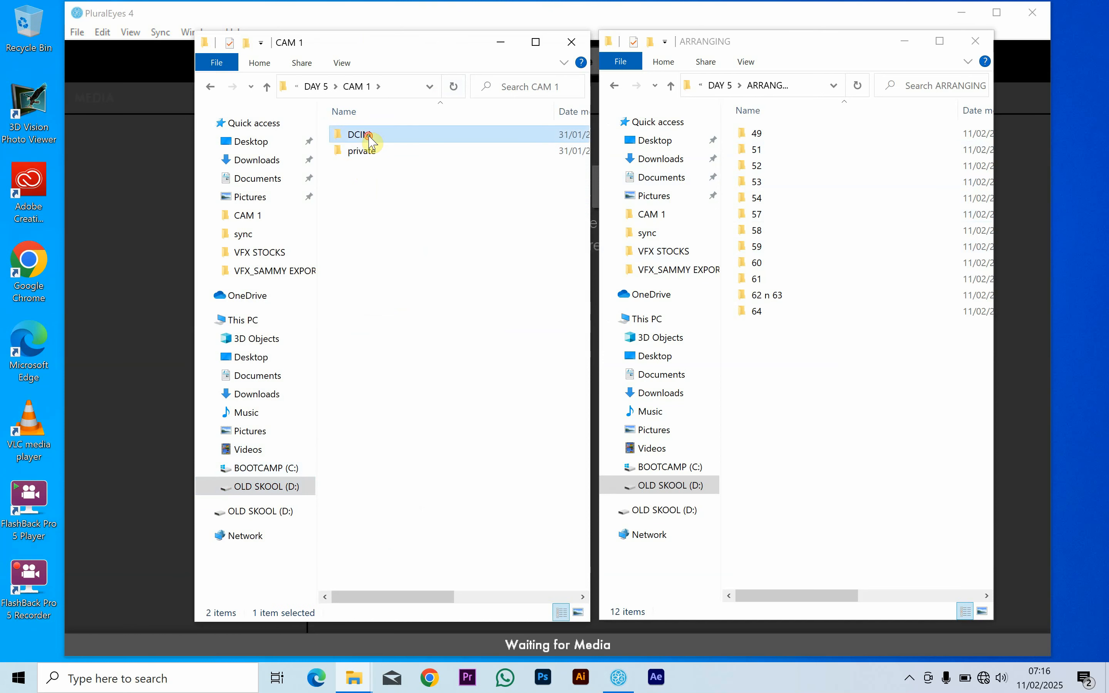
double_click(366, 134)
double_click(370, 135)
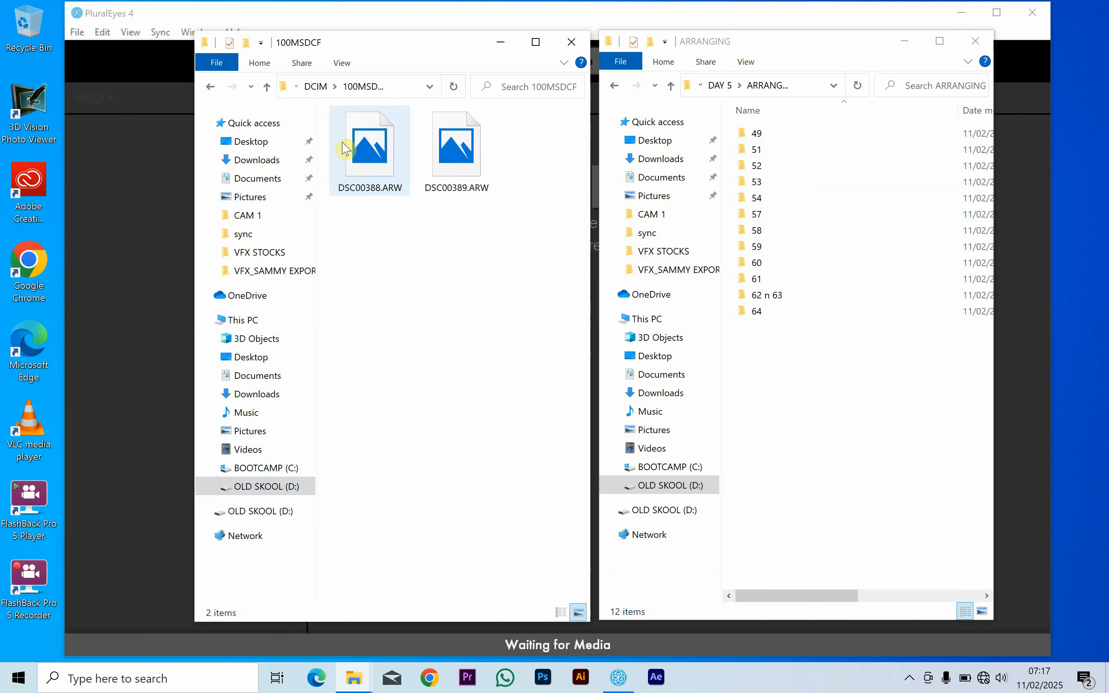
click(210, 87)
click(210, 87)
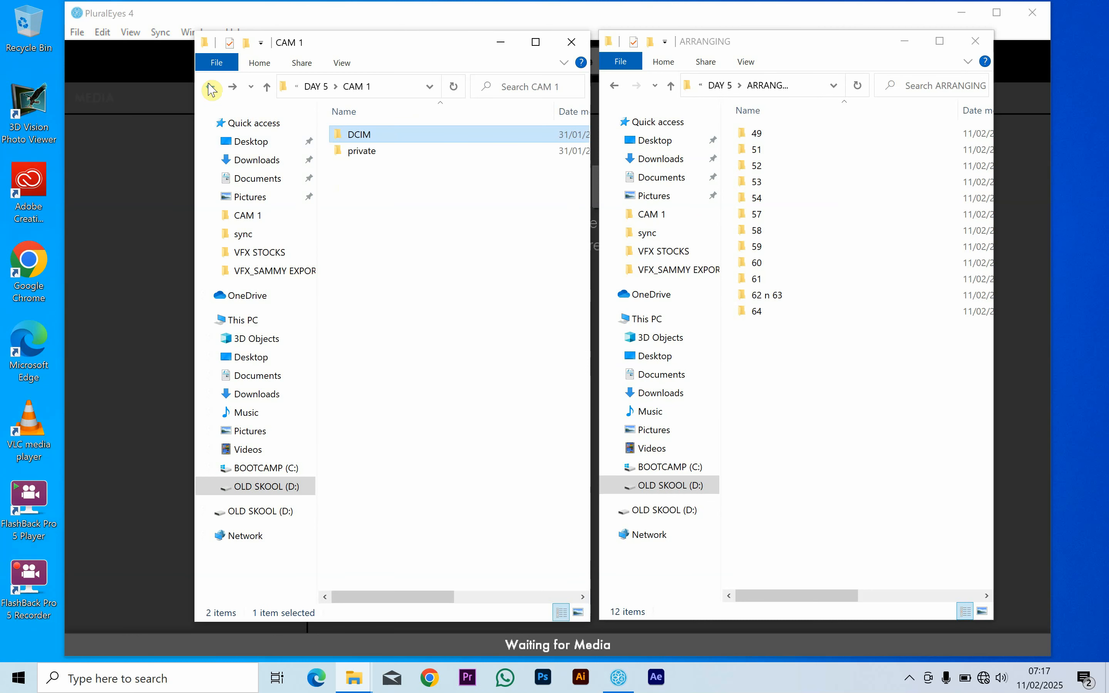
click(210, 87)
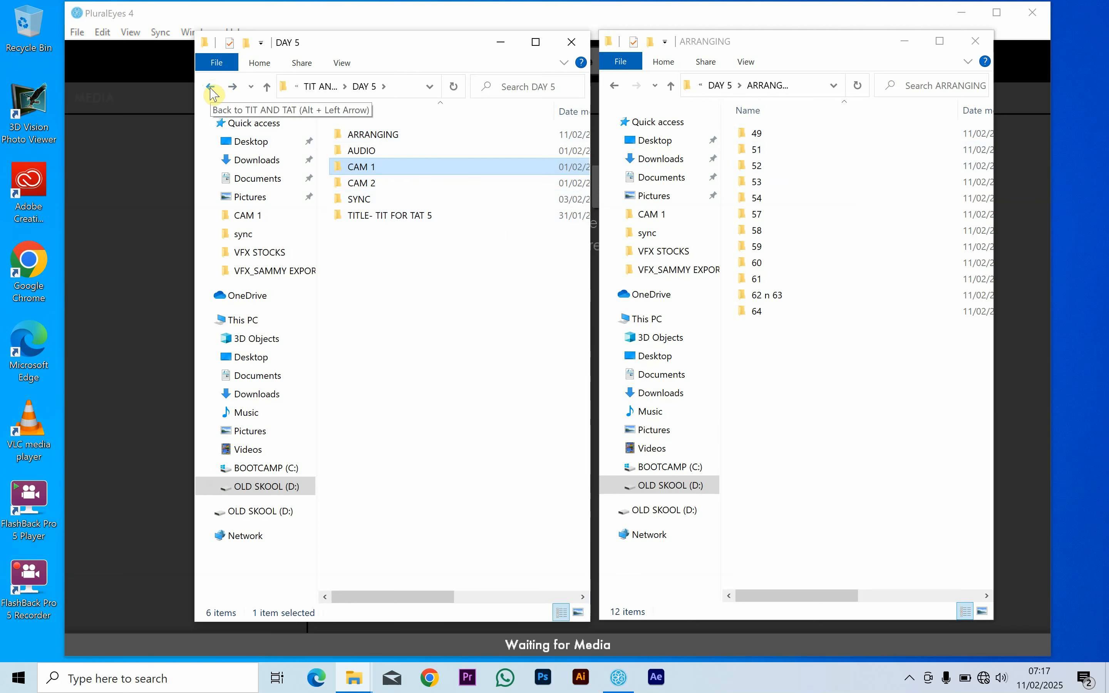
- Open the CLIP folder under CAM 1 > private > M4ROOT
double_click(367, 167)
double_click(368, 152)
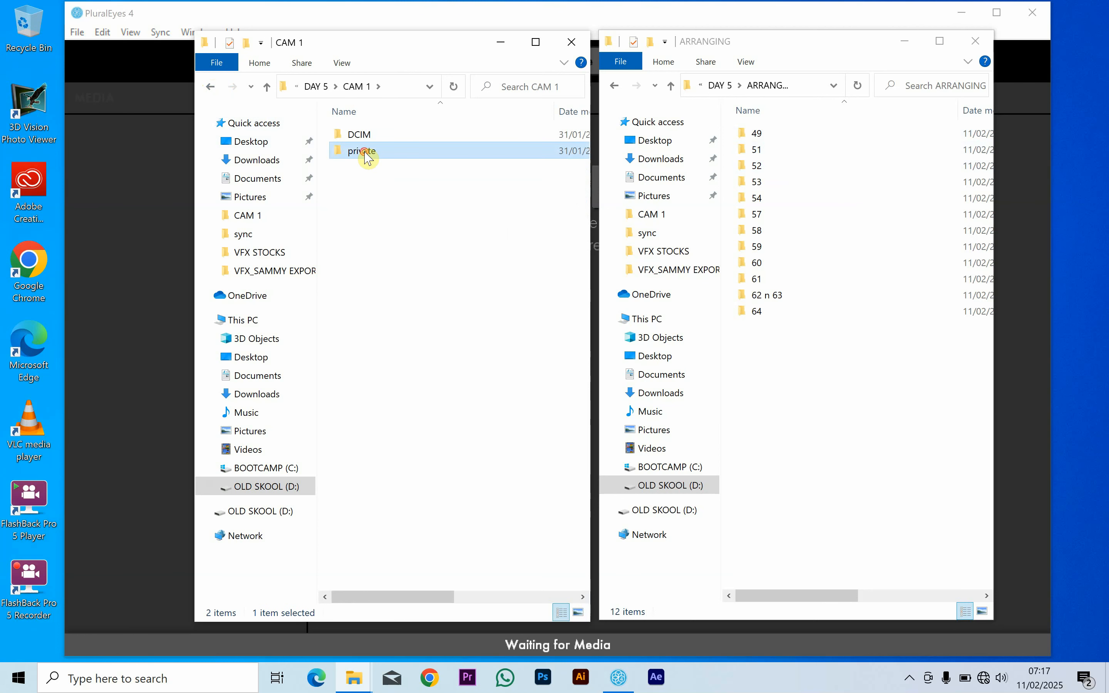
double_click(369, 152)
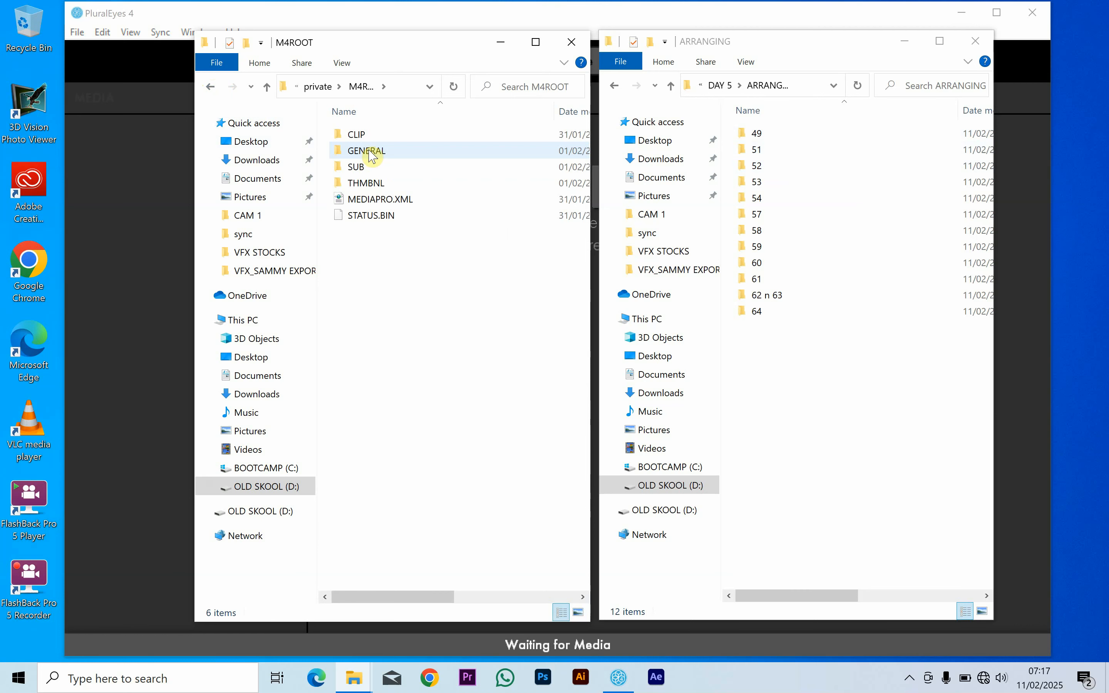
double_click(370, 136)
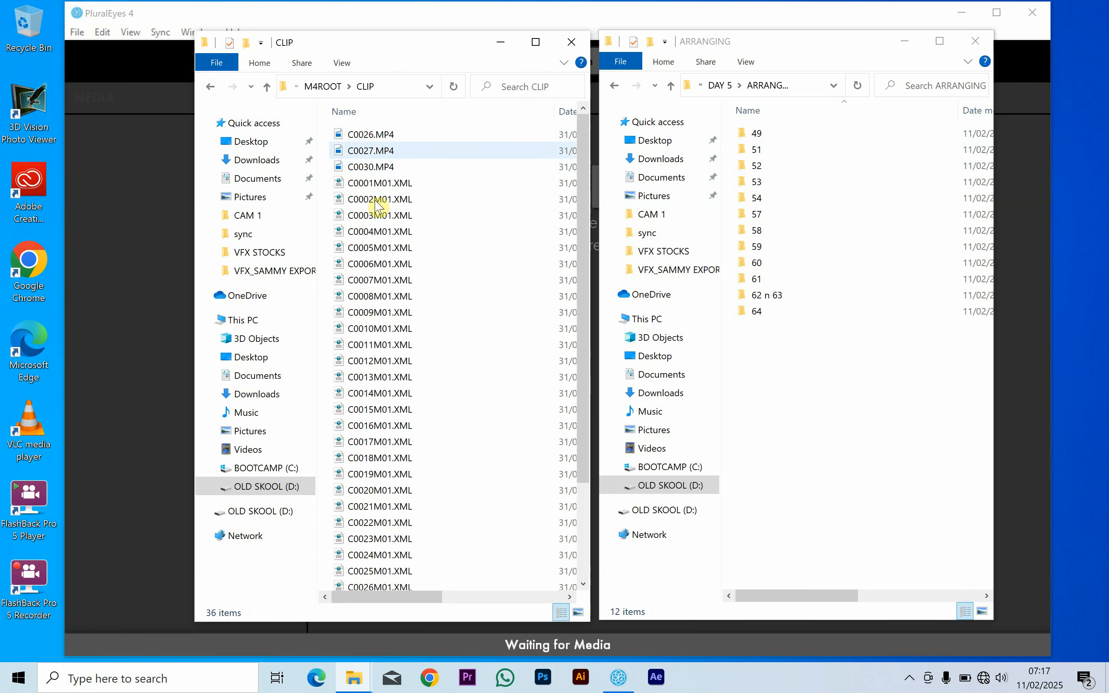
- Preview the clip C0027.MP4 in VLC media player and close the player
click(360, 154)
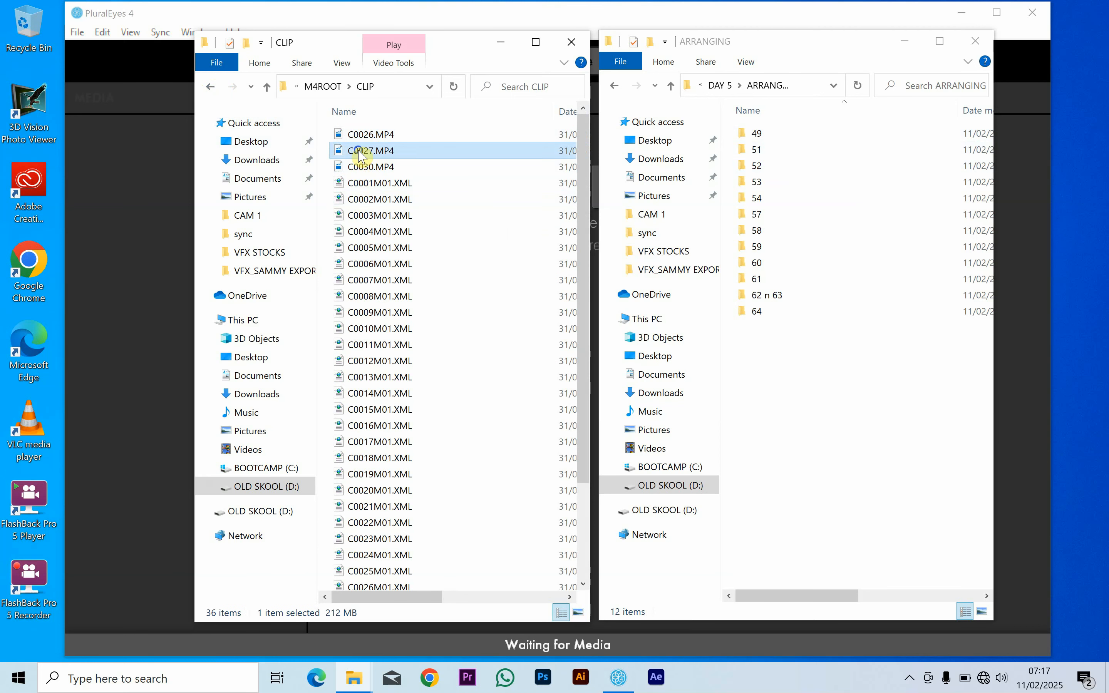
right_click(358, 150)
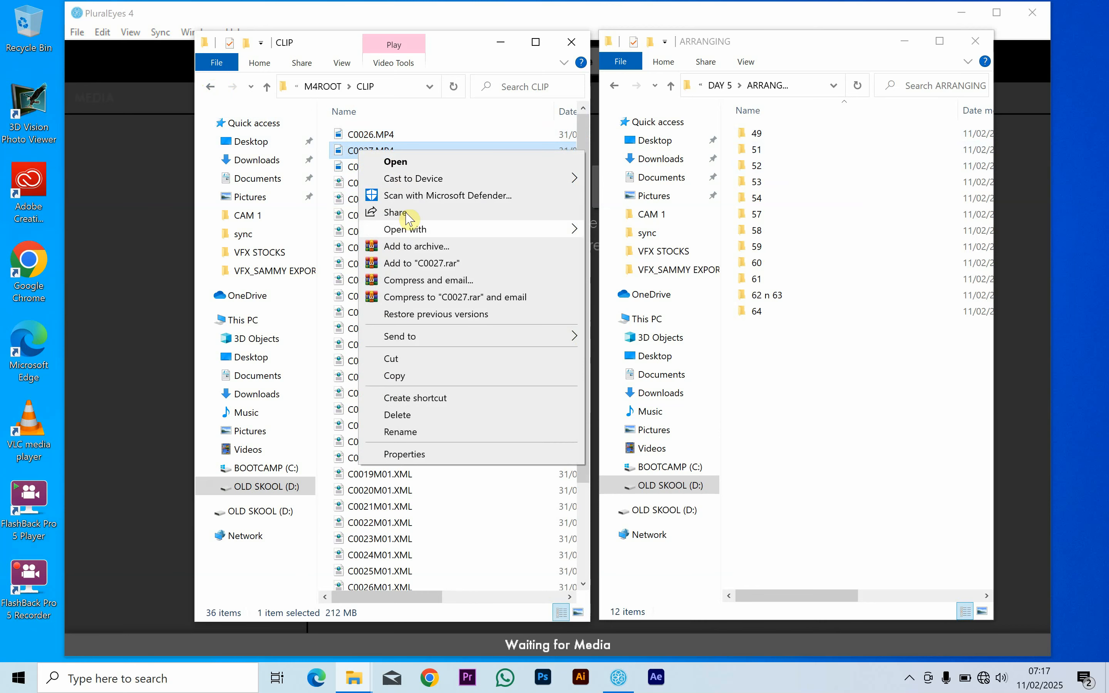
mouse_move(414, 234)
click(634, 265)
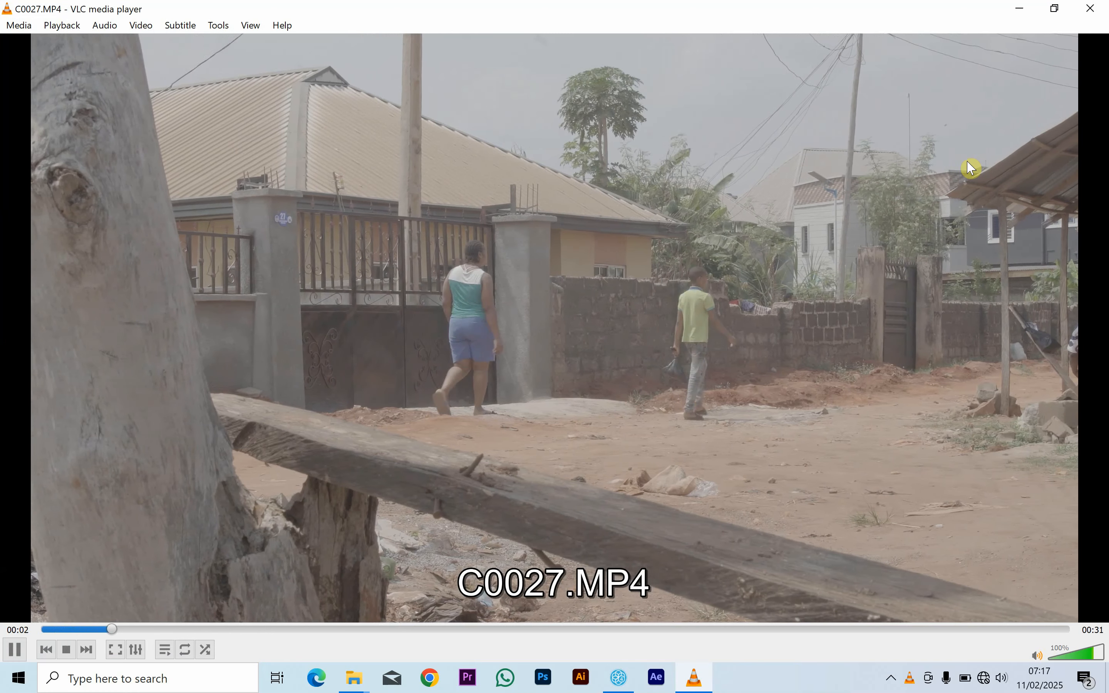
click(1105, 10)
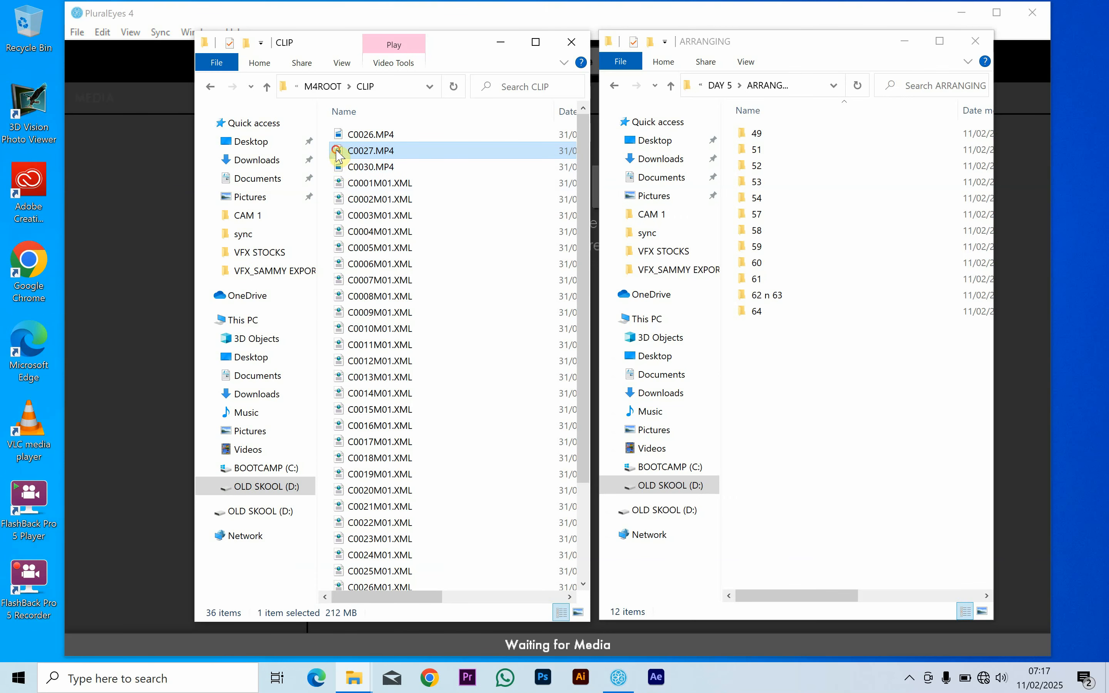
drag(337, 156, 383, 170)
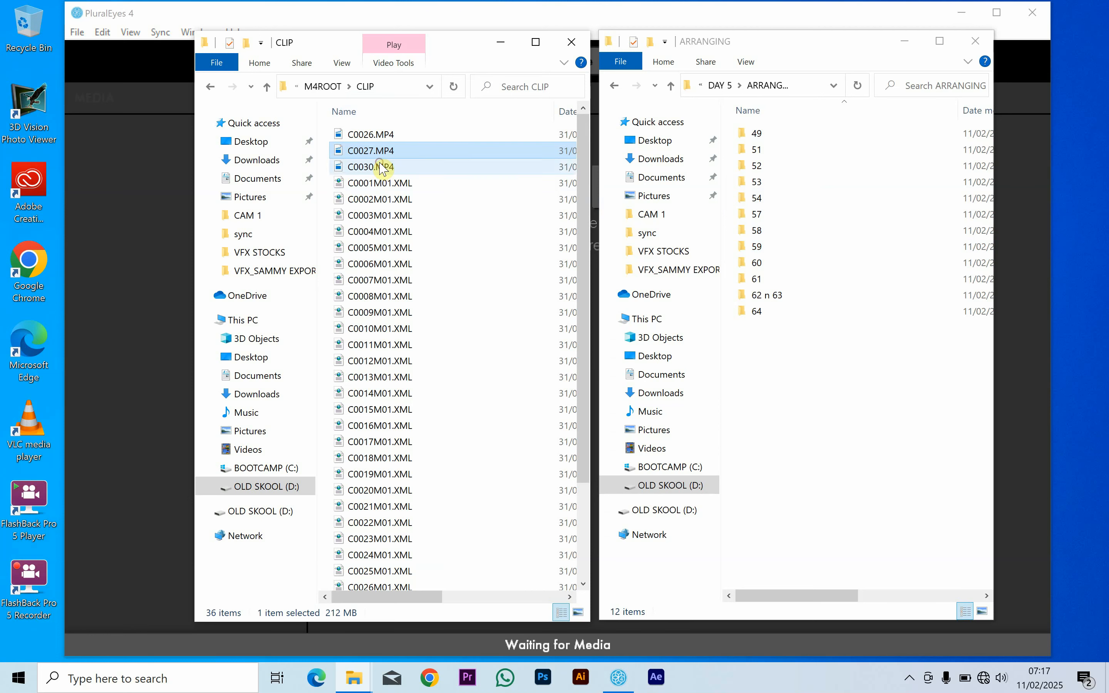
- Go back to DAY 5 and delete the pluraleyes_drift_corrected folder inside TITLE- TIT FOR TAT 5
click(211, 86)
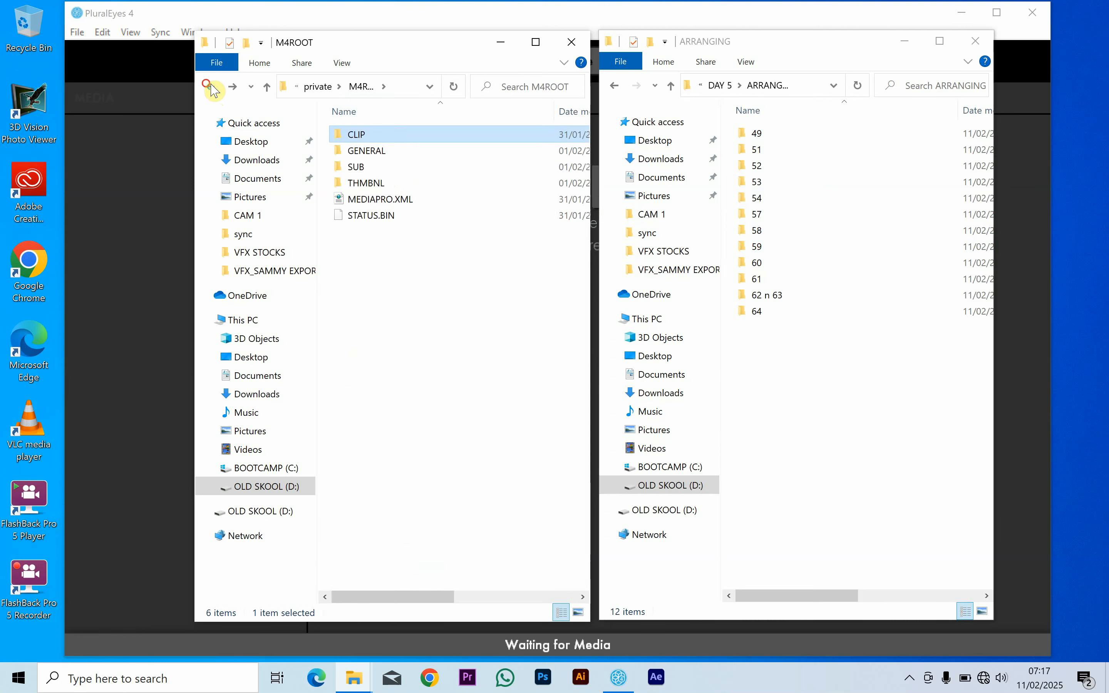
click(211, 86)
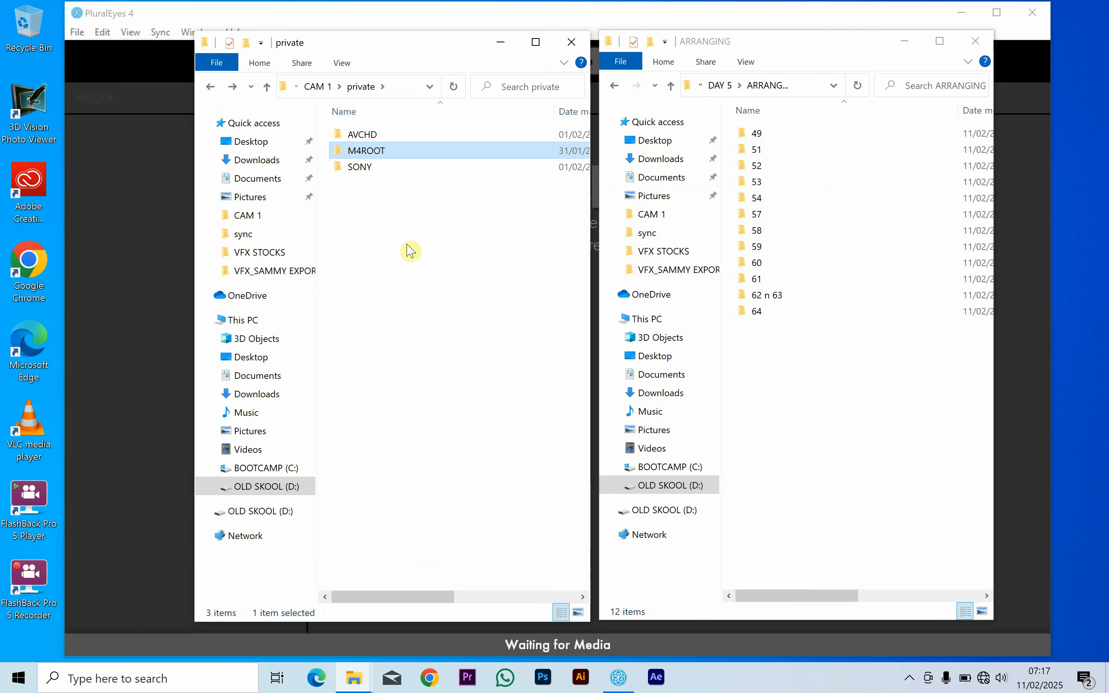
click(210, 87)
click(210, 87)
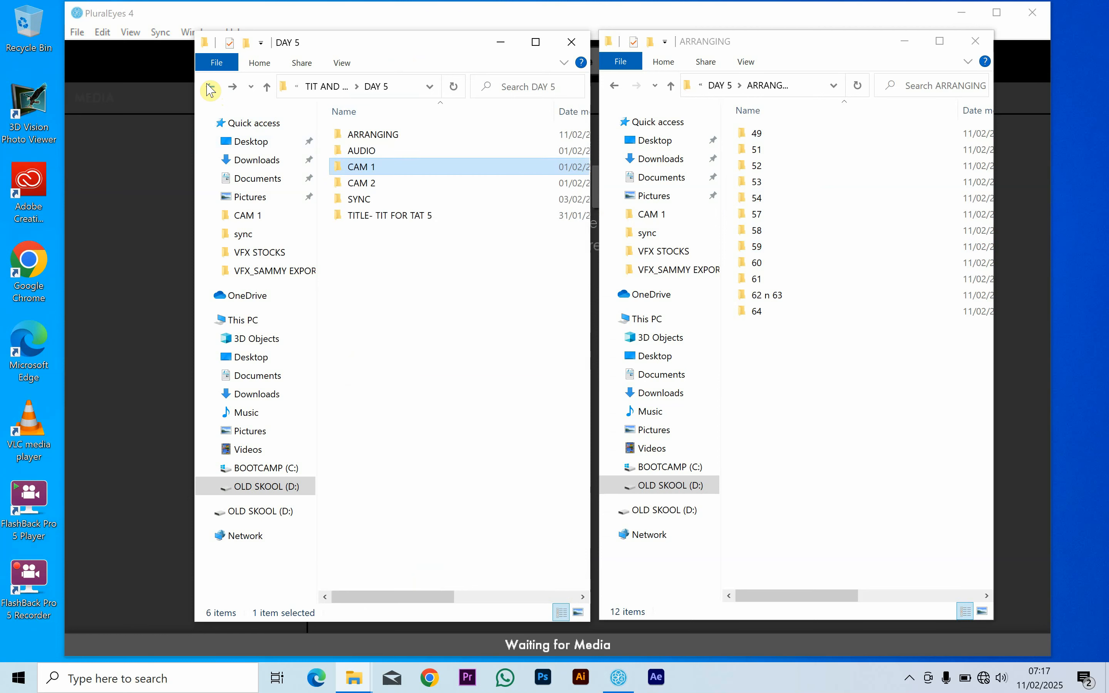
double_click(396, 215)
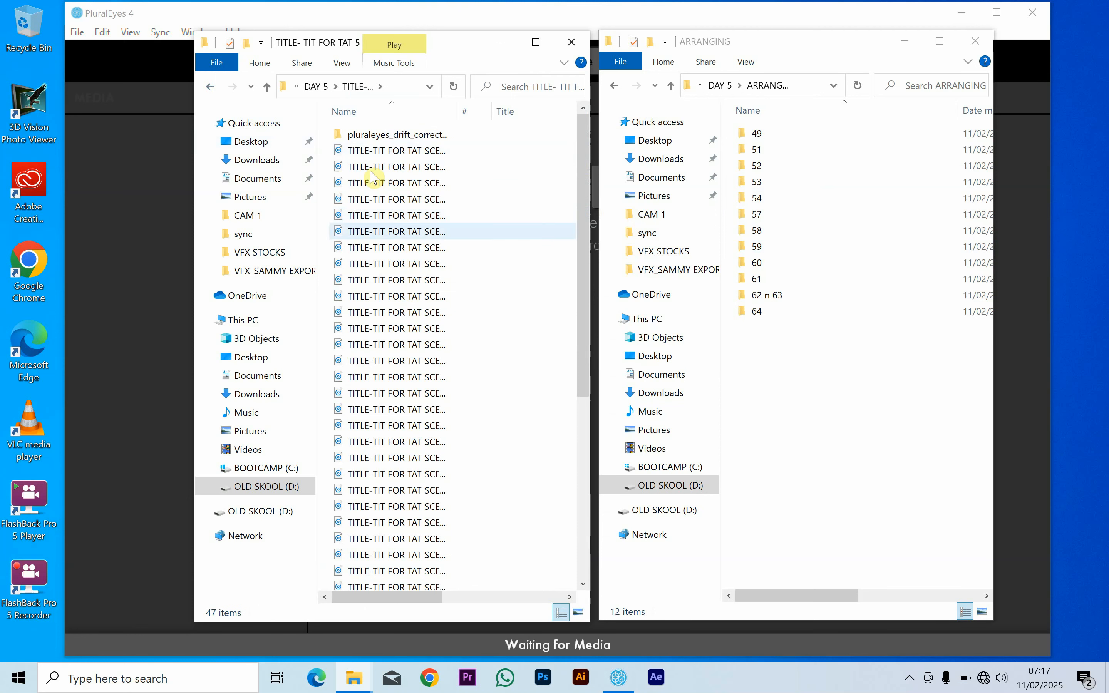
click(405, 136)
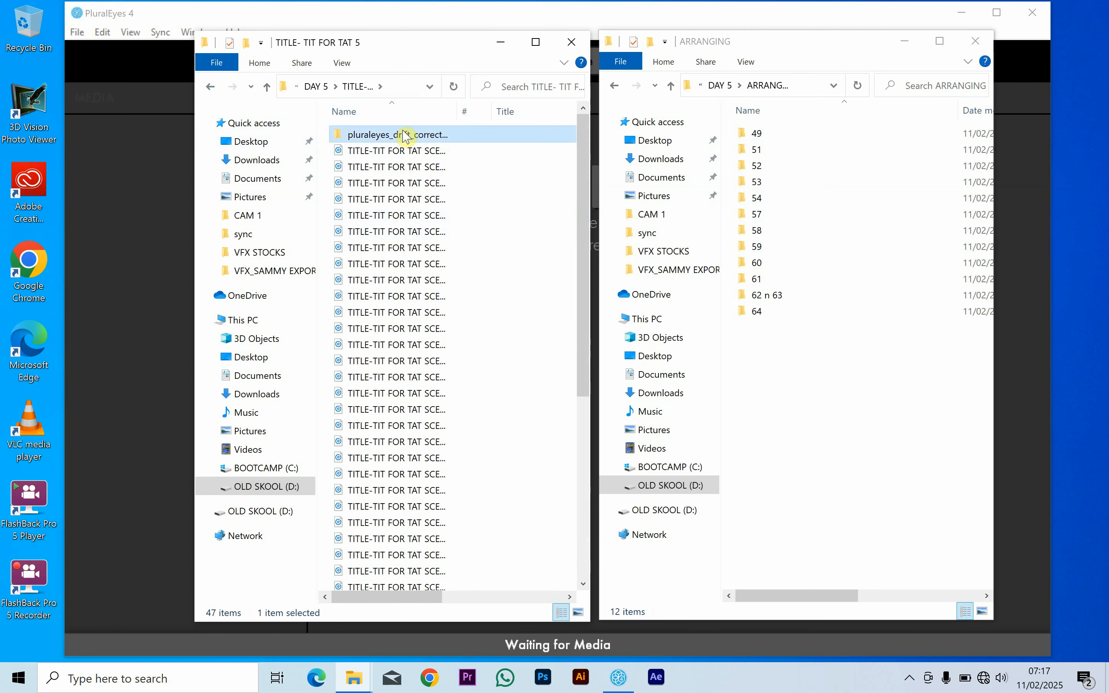
right_click(405, 137)
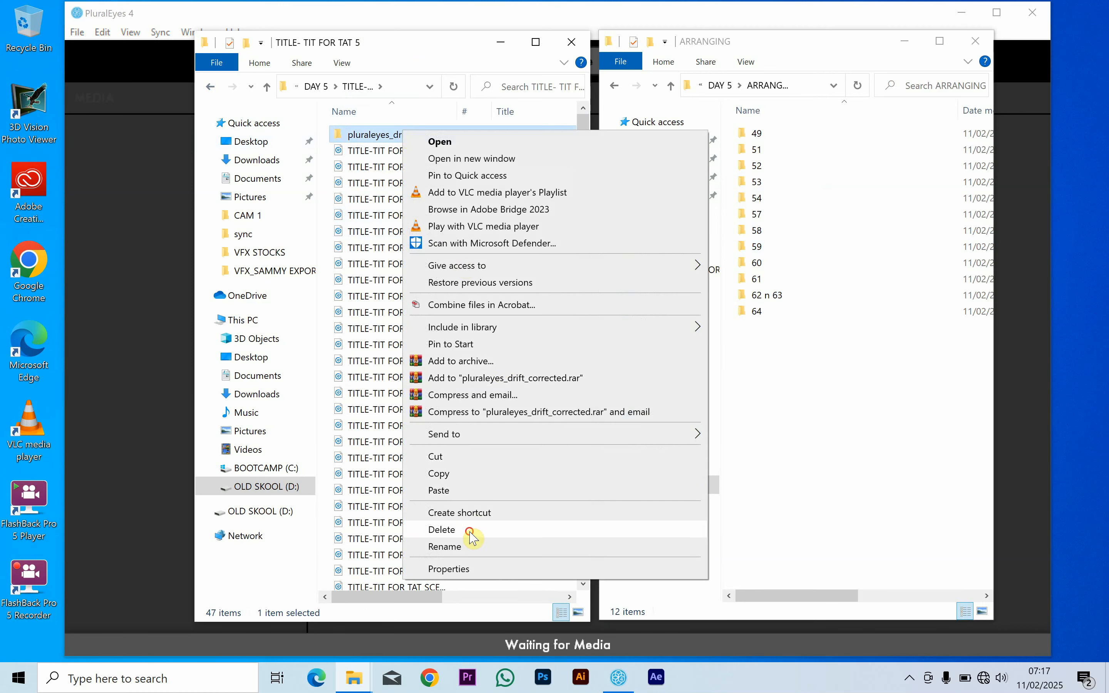
click(468, 531)
- Look through the audio files, return to DAY 5 and rename the TITLE- TIT FOR TAT 5 folder as AUDIO DAY 5
scroll(477, 403, down, 5)
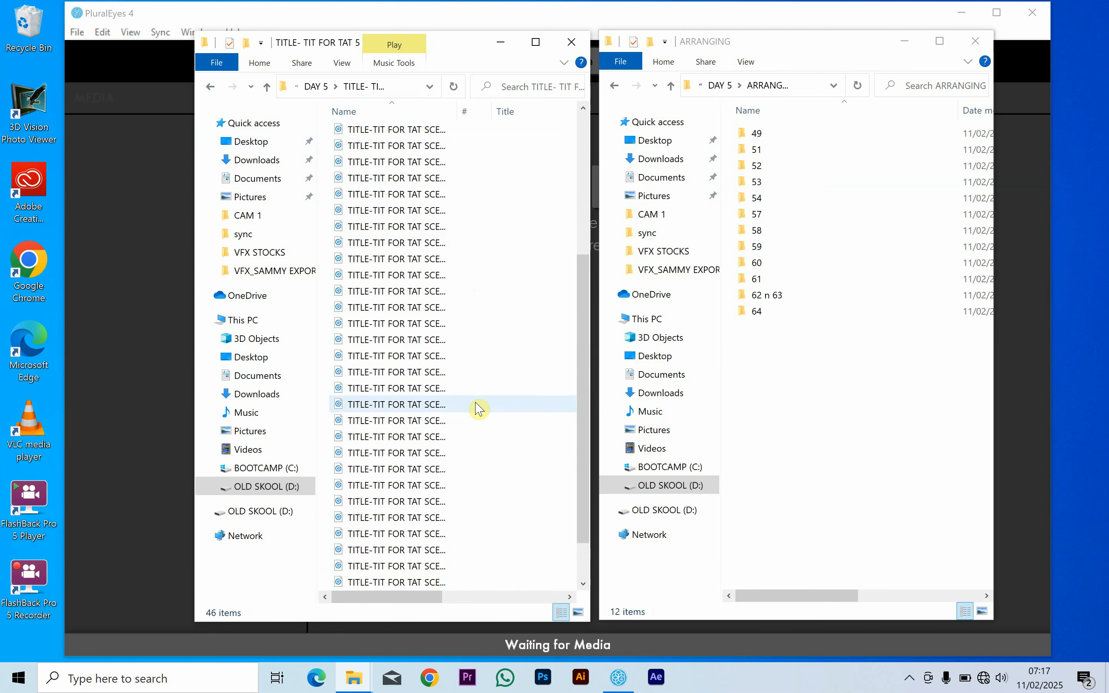
scroll(476, 403, up, 5)
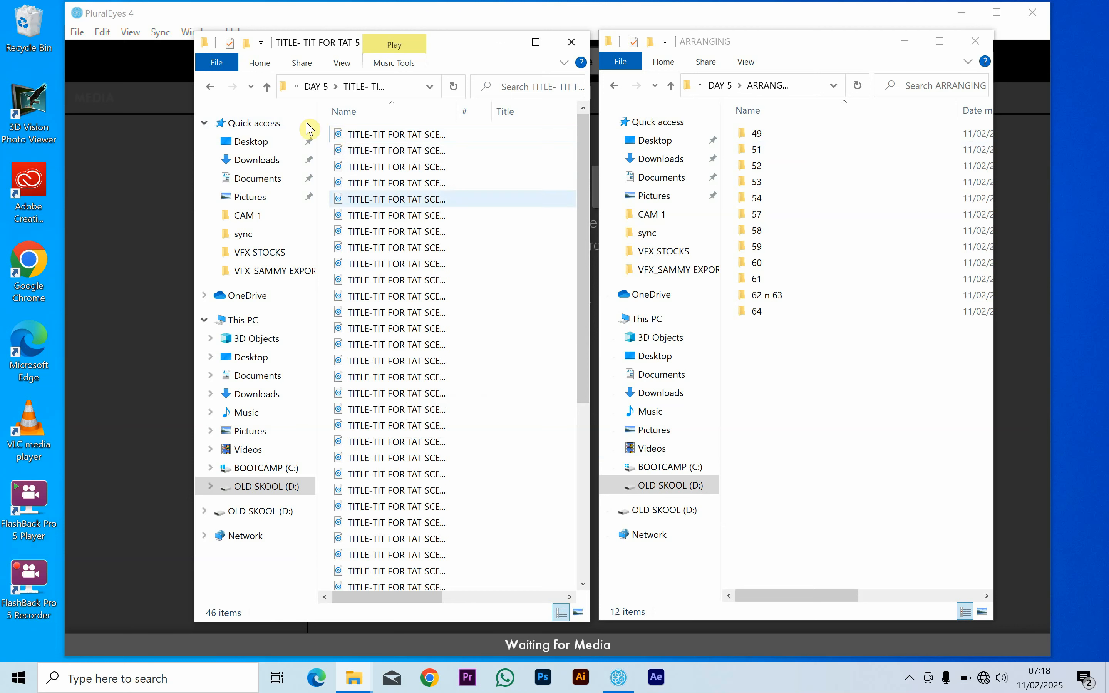
scroll(448, 323, down, 5)
scroll(448, 323, up, 5)
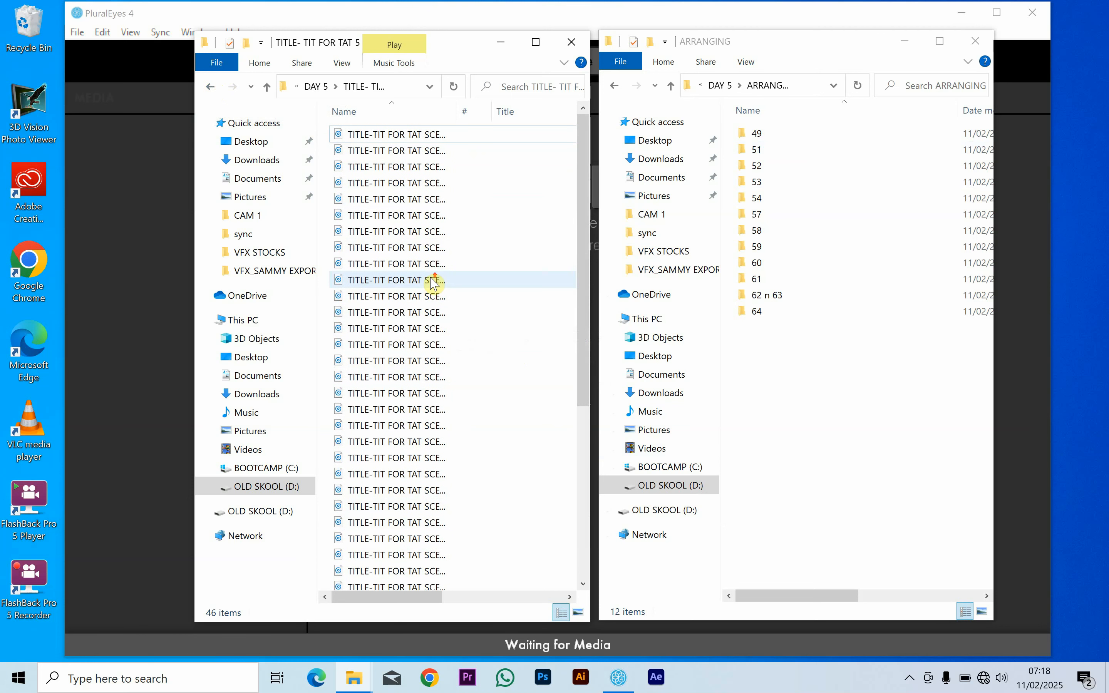
click(214, 90)
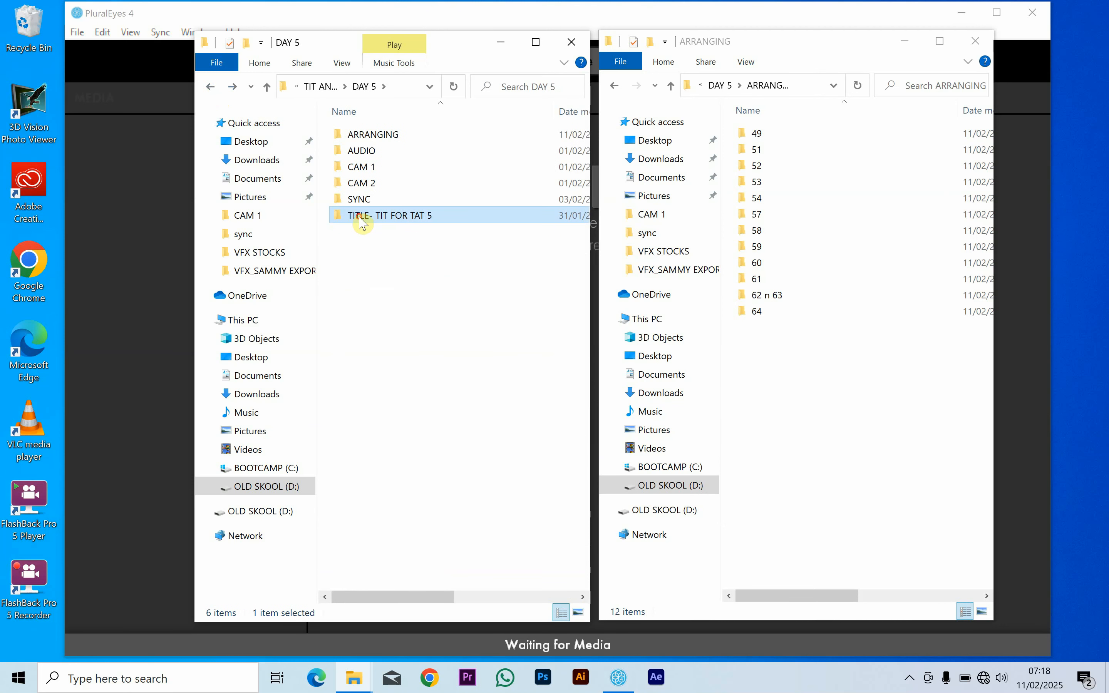
click(367, 223)
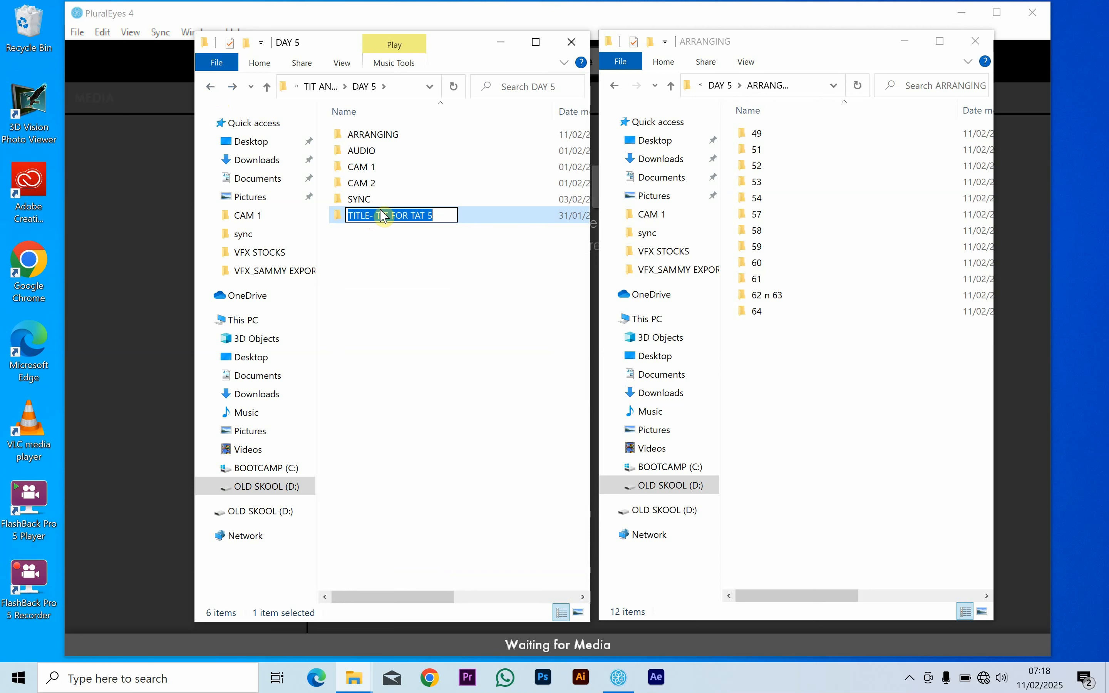
text(AUDIO)
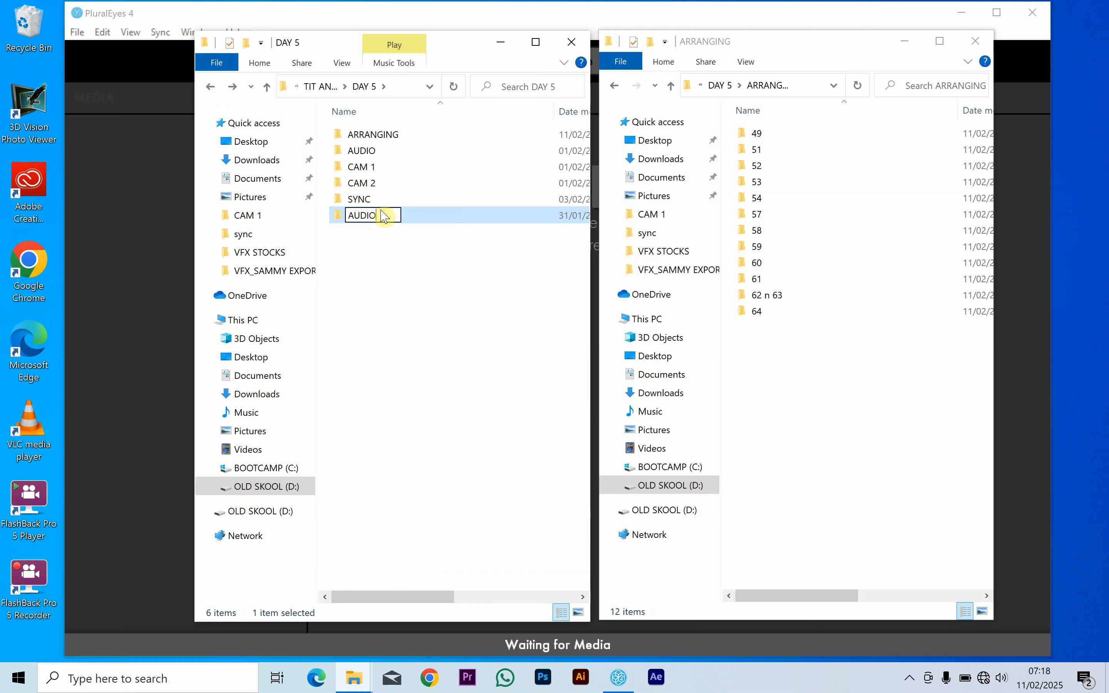
text( DAY 5)
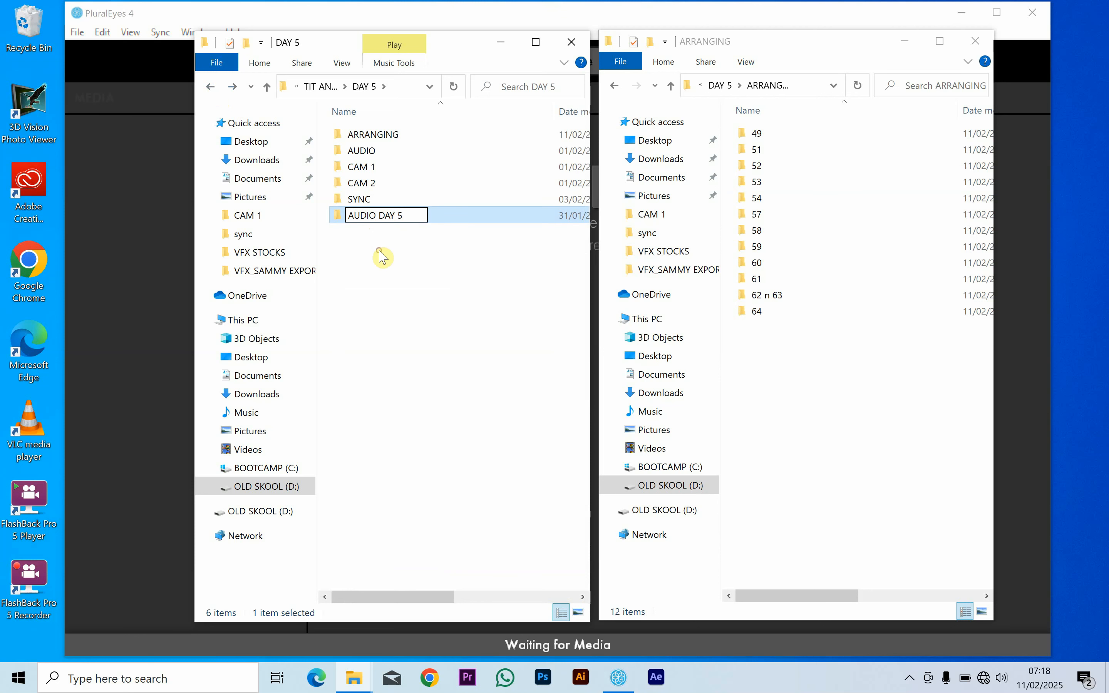
- Add the AUDIO DAY 5 folder from DAY 5 to the PluralEyes project as media
click(380, 251)
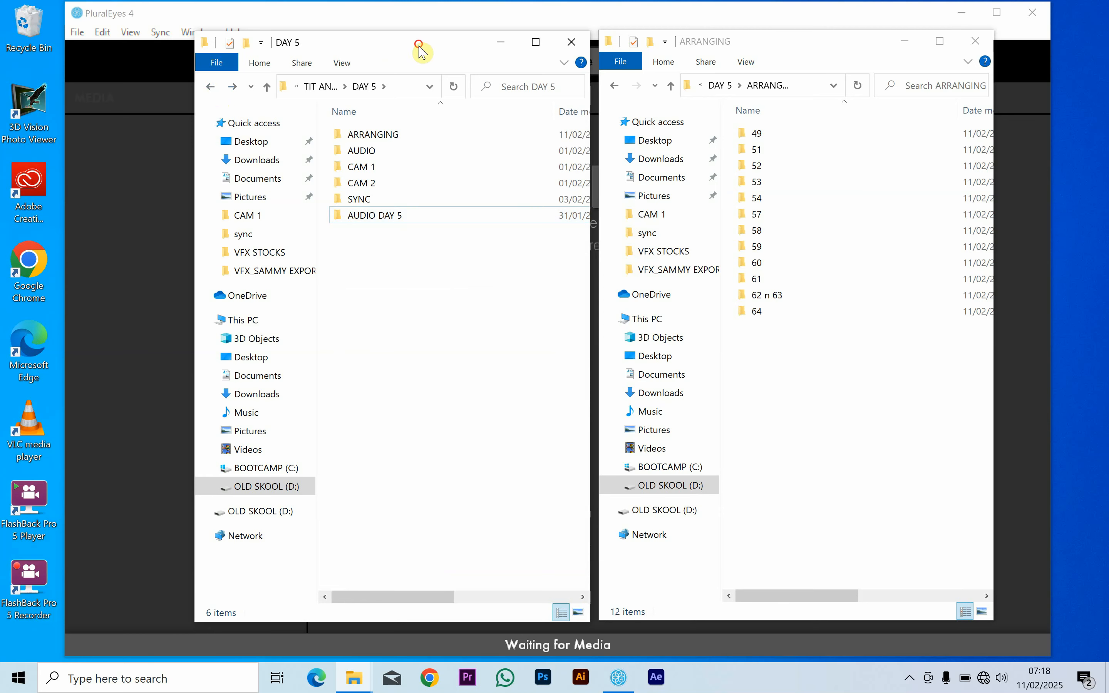
mouse_move(419, 44)
mouse_down()
mouse_move(435, 74)
mouse_move(435, 58)
mouse_up()
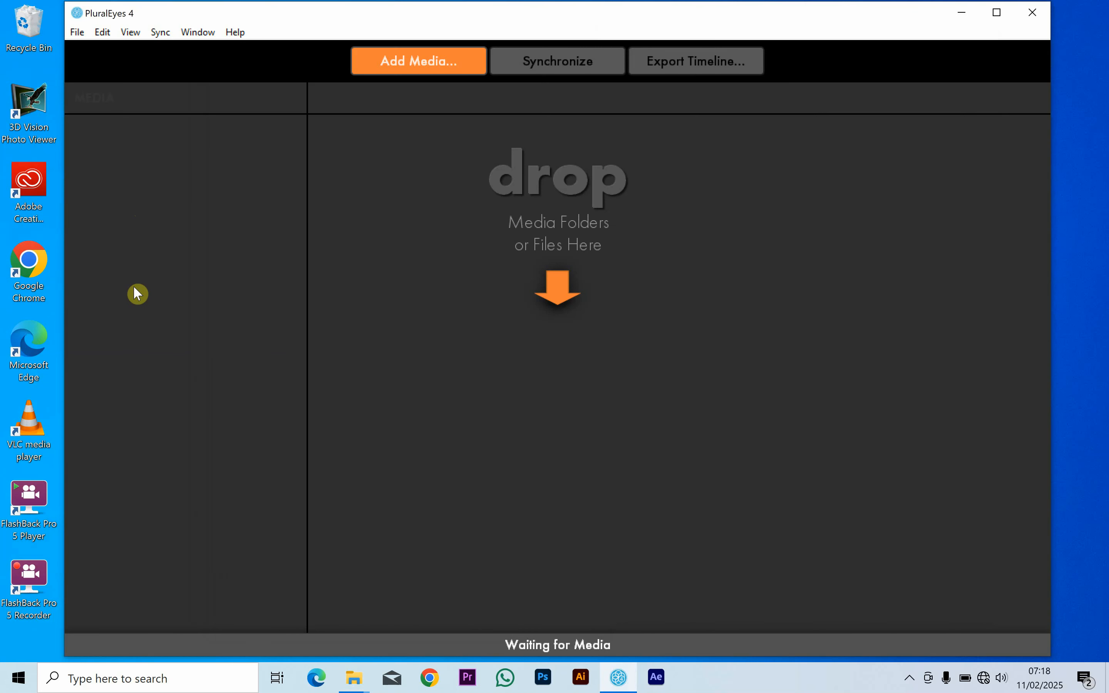
click(355, 681)
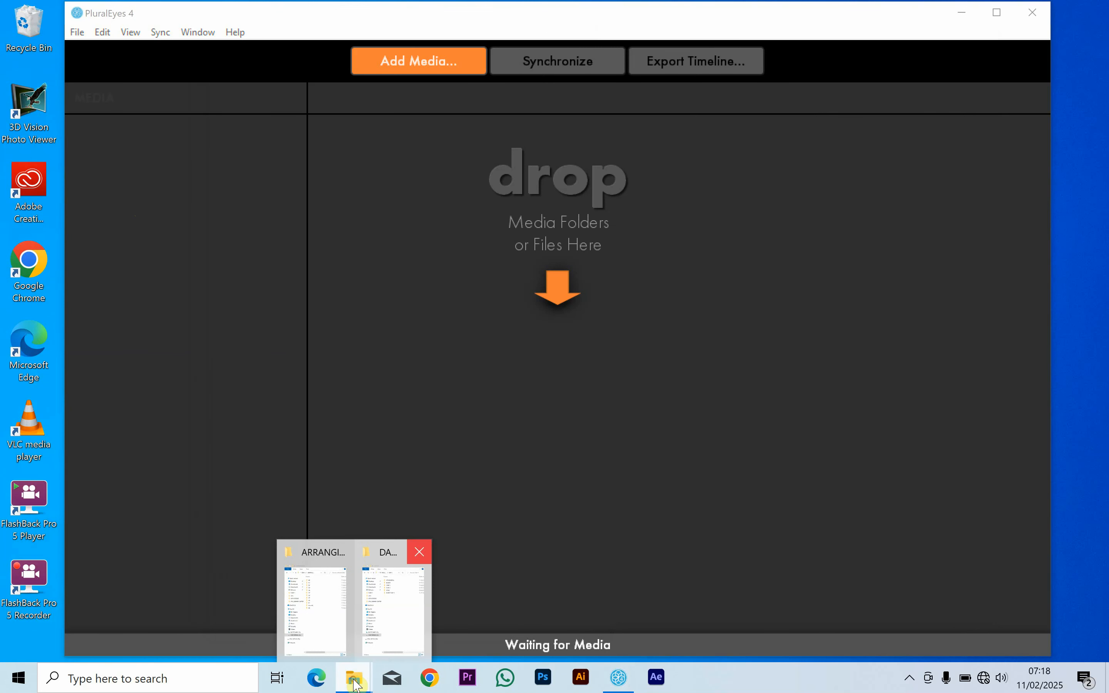
click(345, 588)
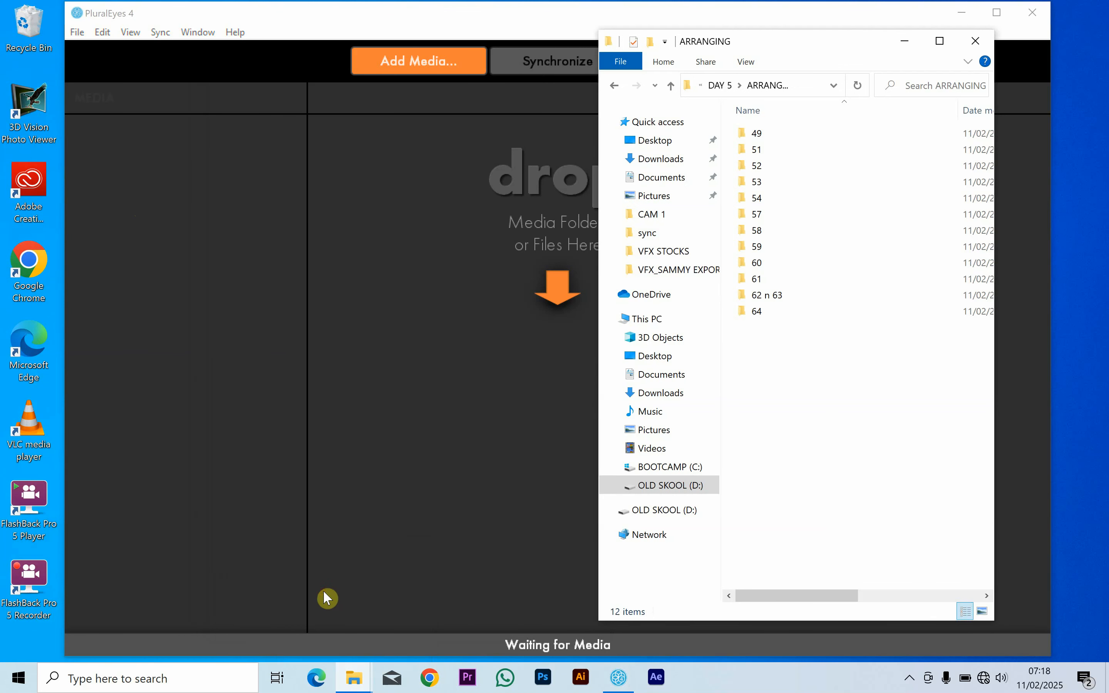
click(356, 679)
click(394, 605)
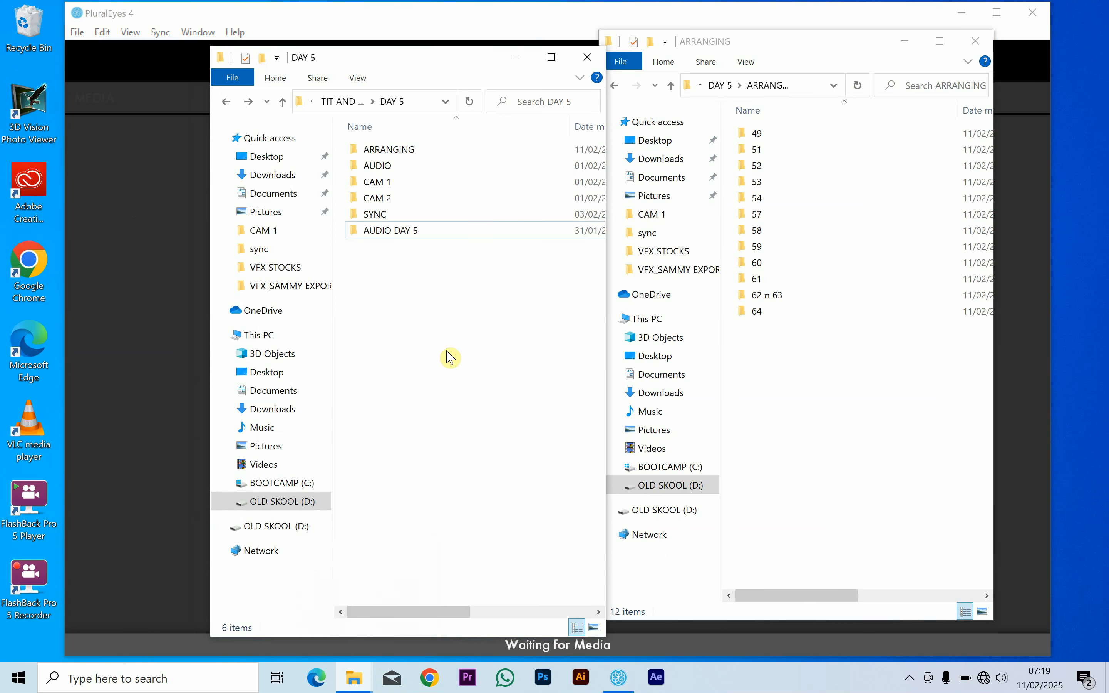
drag(362, 231, 177, 280)
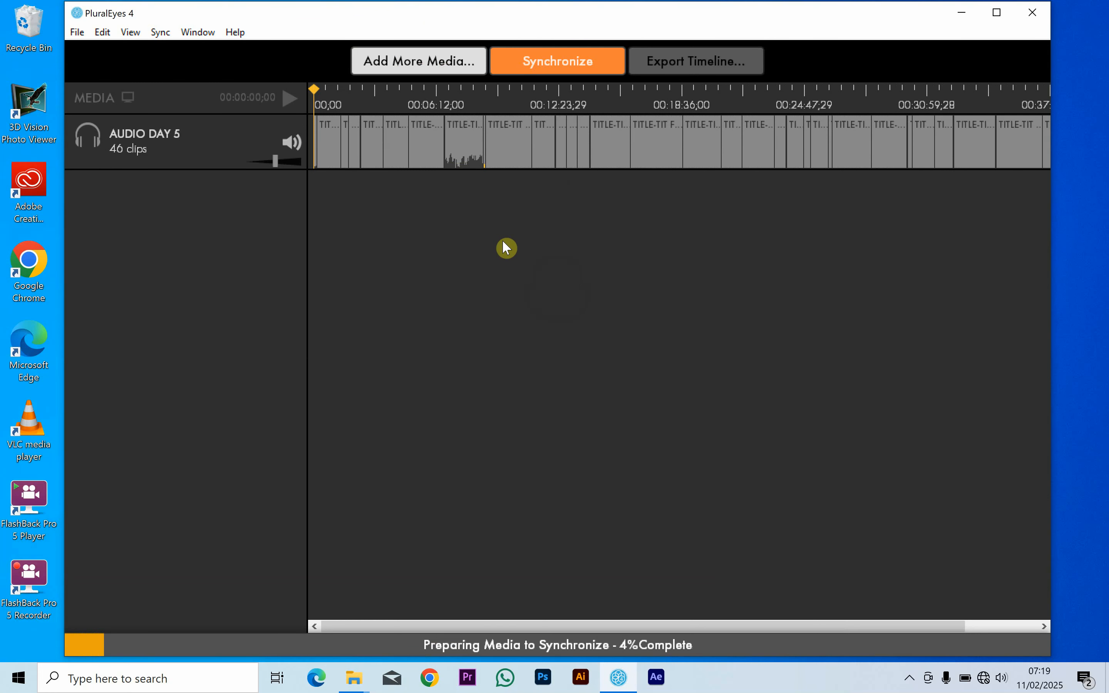
- Check scene folder 49 in ARRANGING, add it to the PluralEyes project and synchronize all the clips
mouse_move(357, 682)
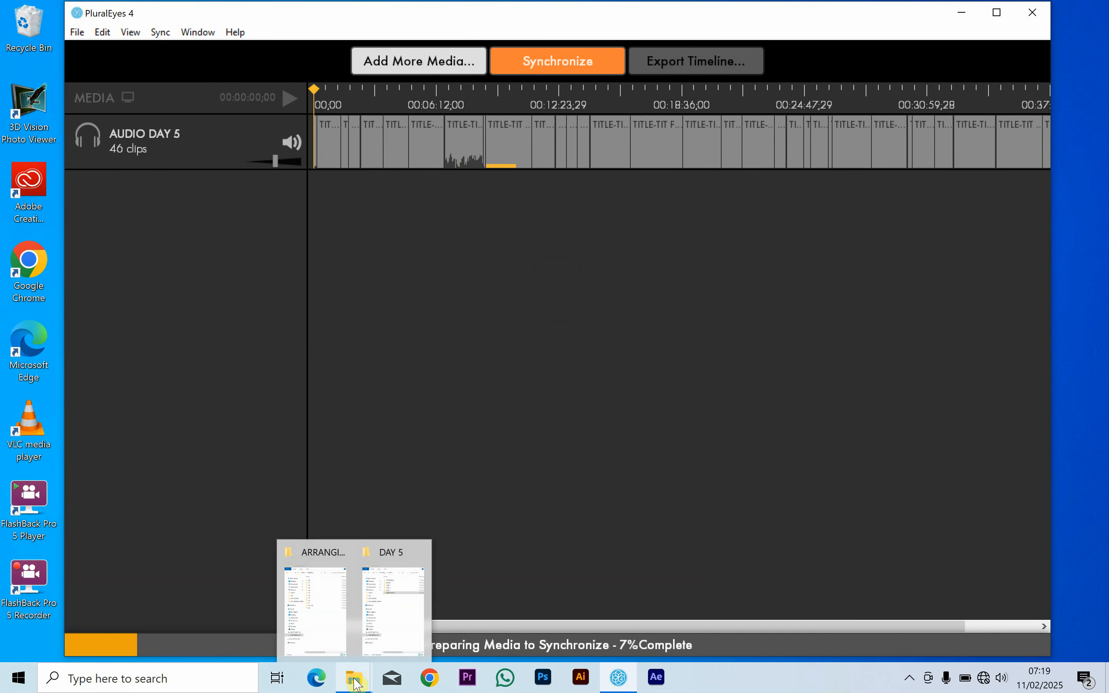
mouse_move(397, 619)
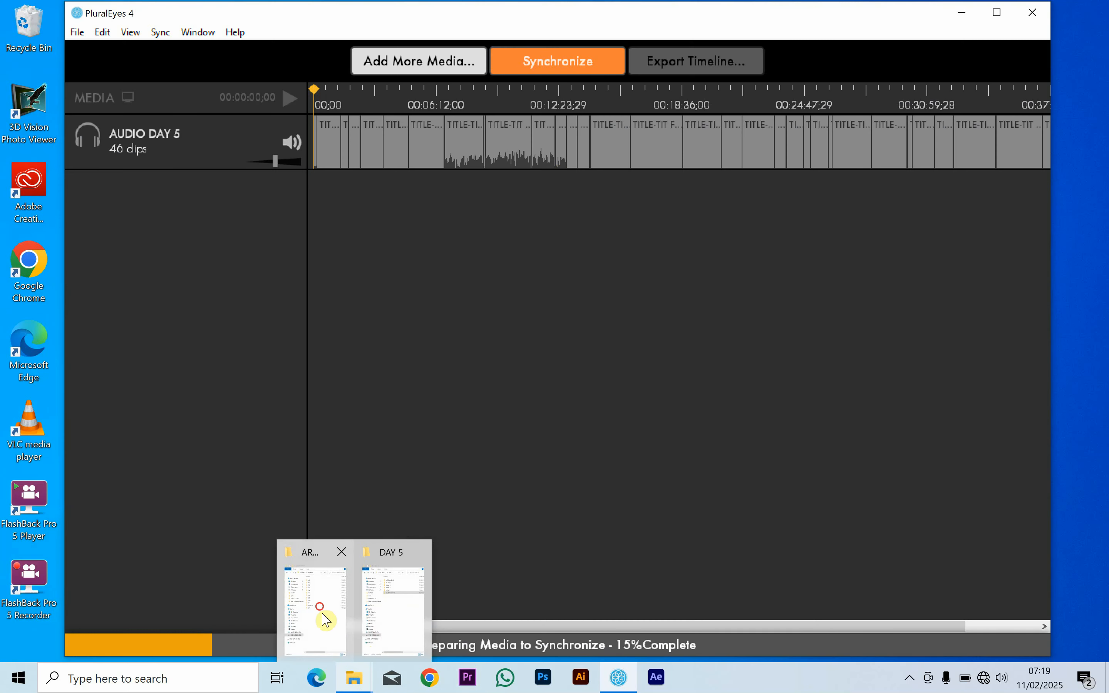
click(316, 610)
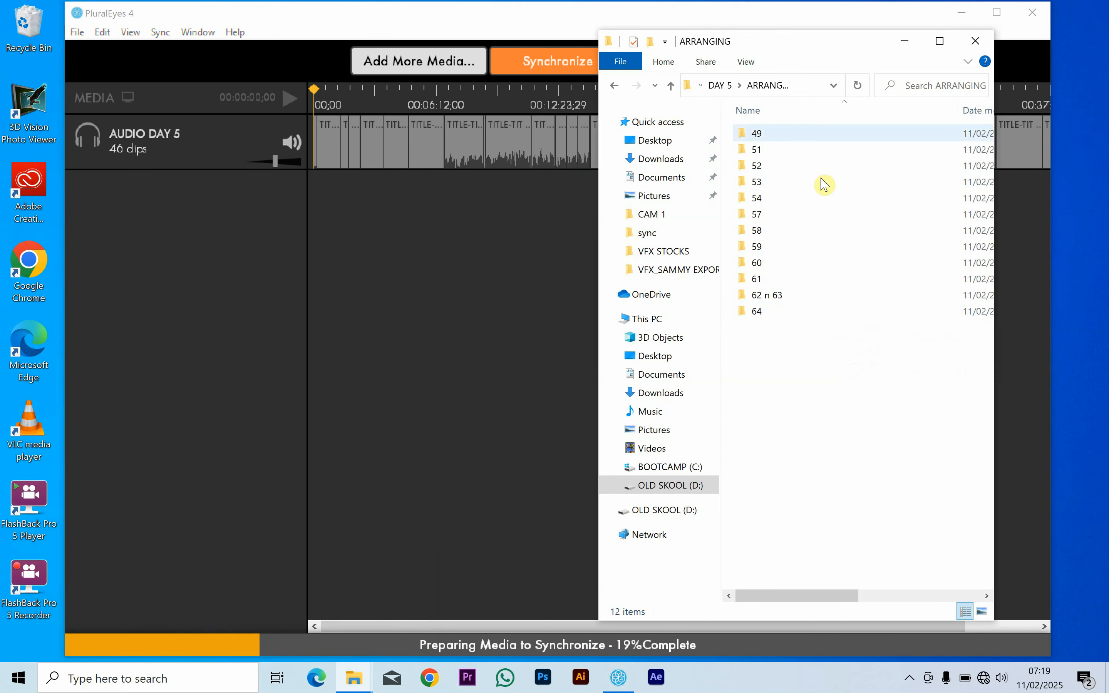
mouse_move(760, 139)
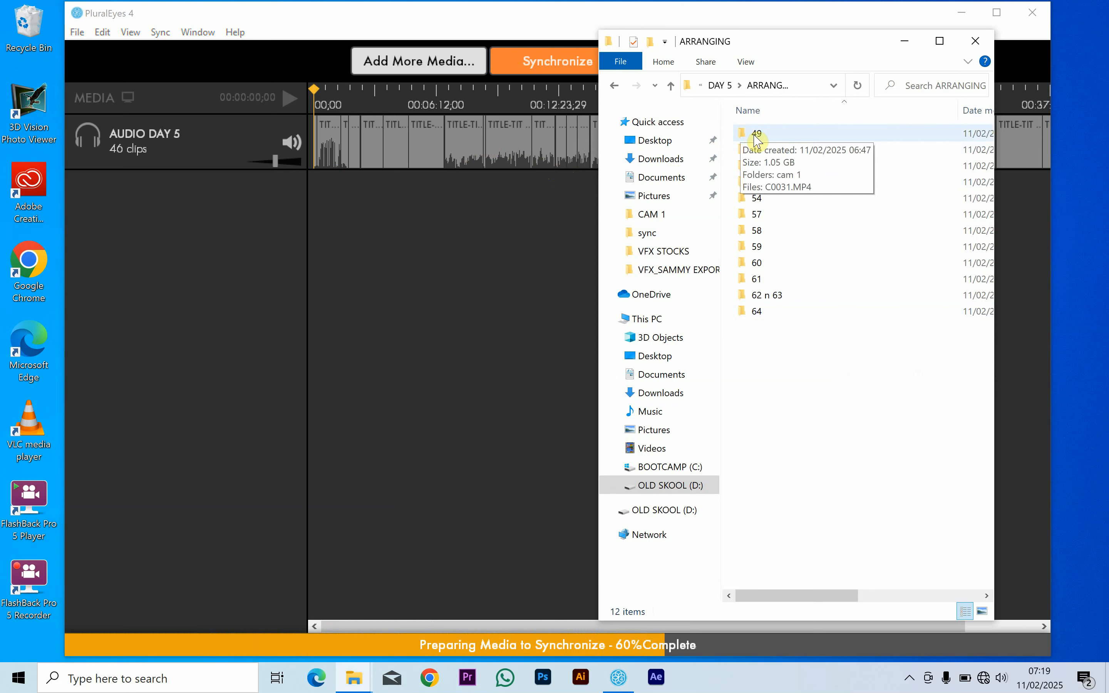
double_click(756, 137)
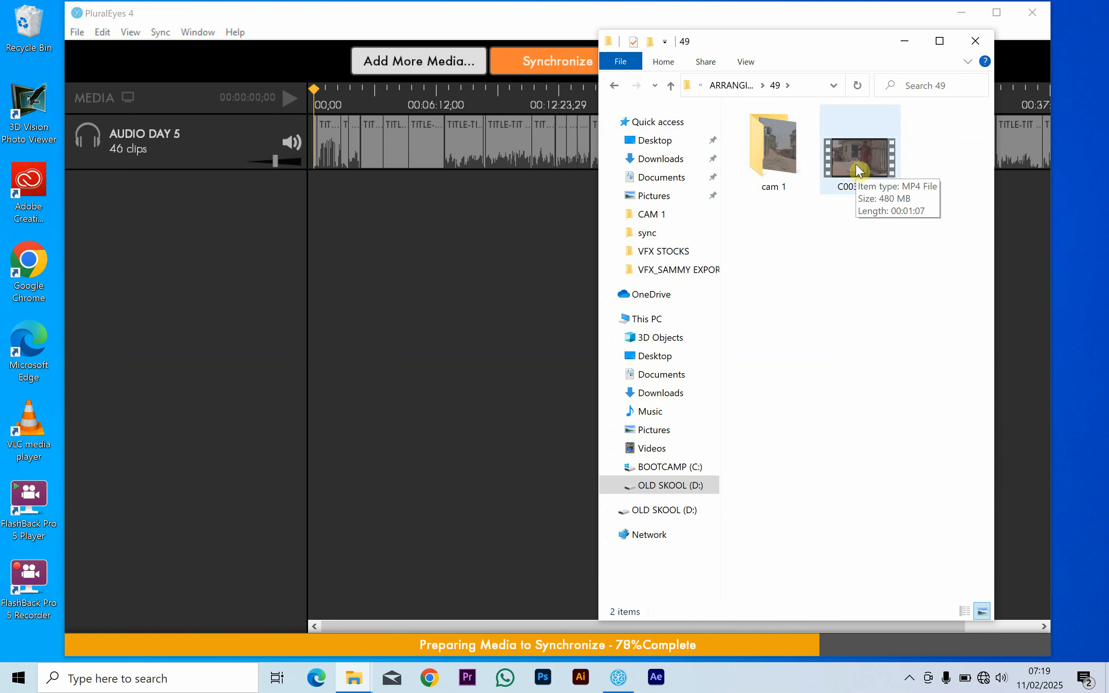
click(613, 86)
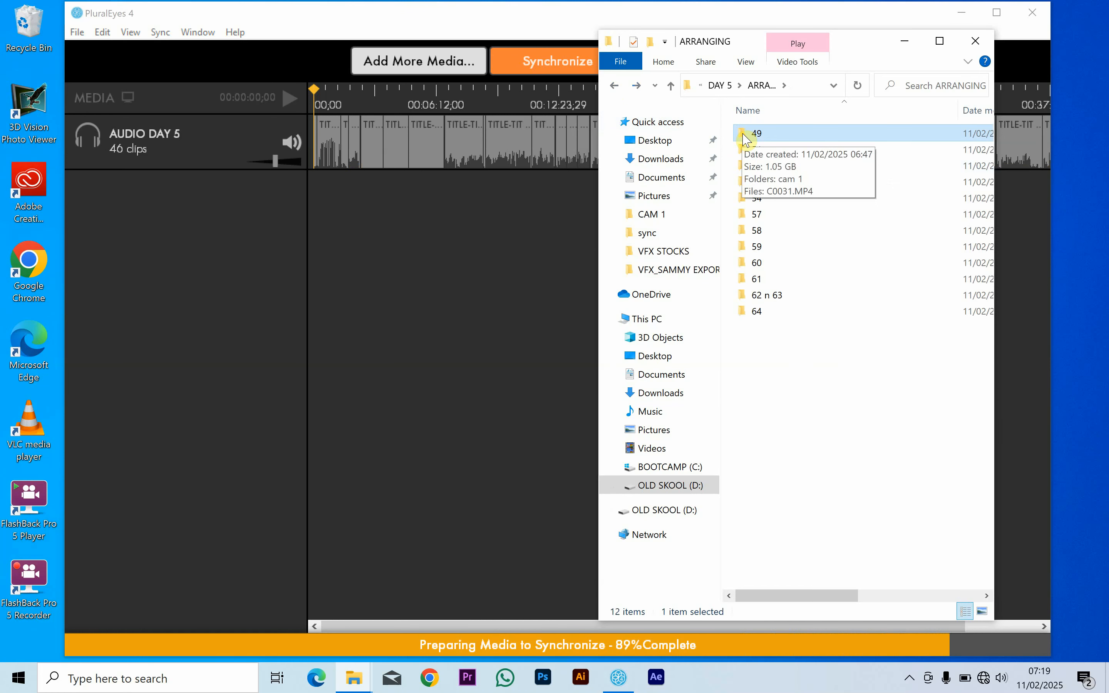
drag(745, 140, 225, 364)
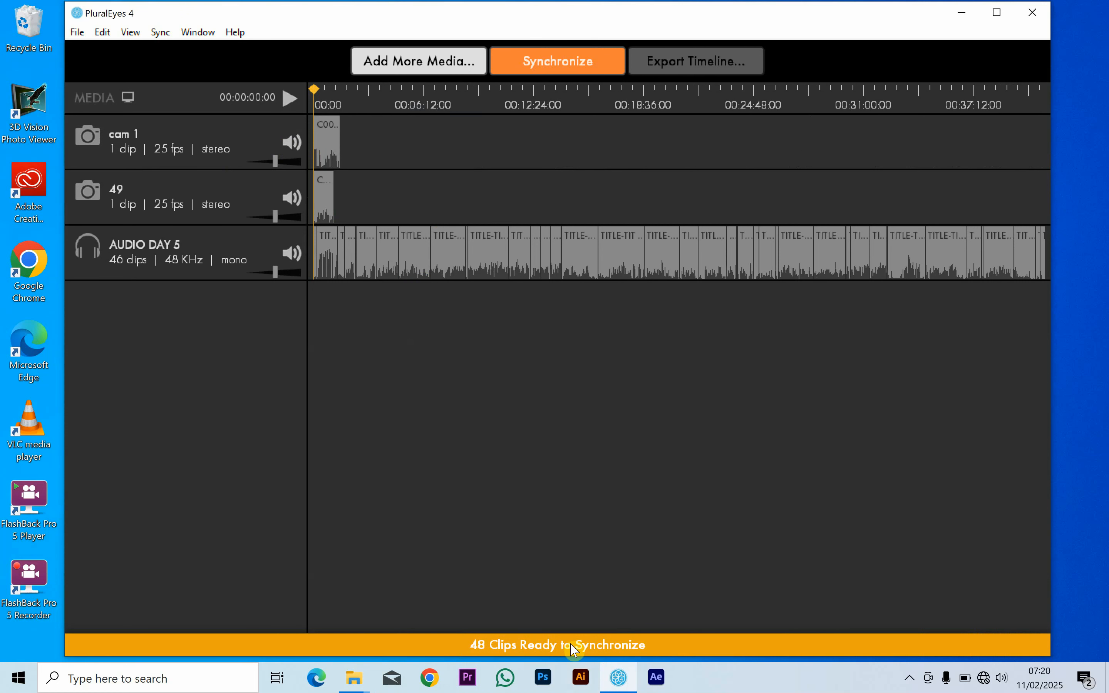
click(555, 59)
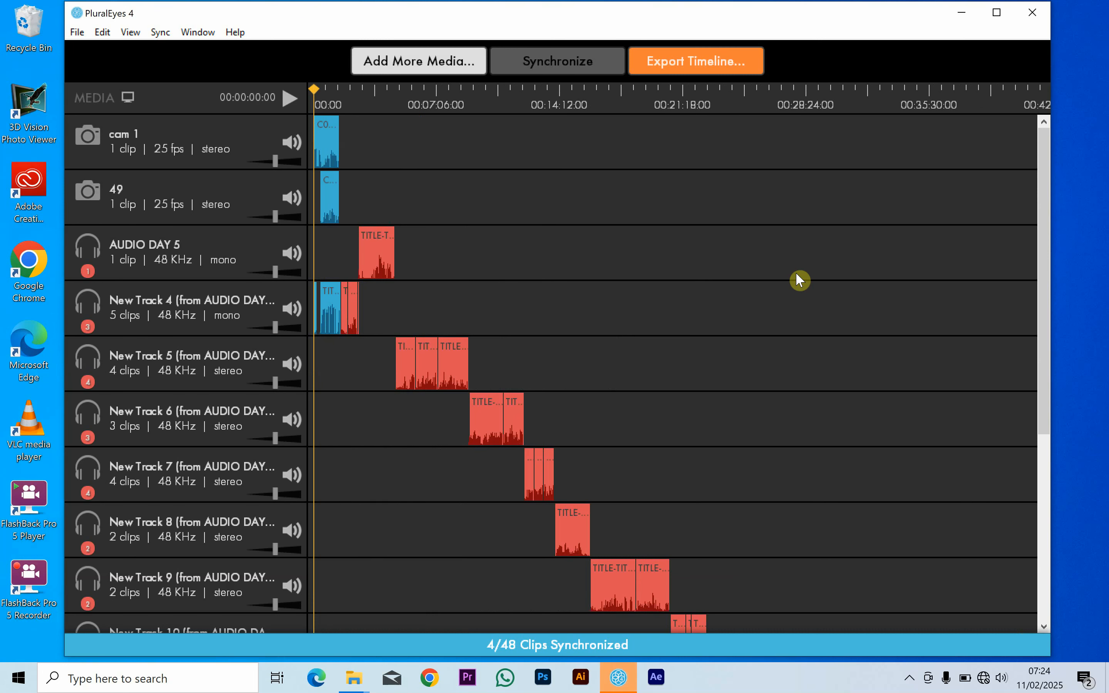
- Examine the timeline to see which camera and audio clips are synchronized and which are not
scroll(607, 373, down, 3)
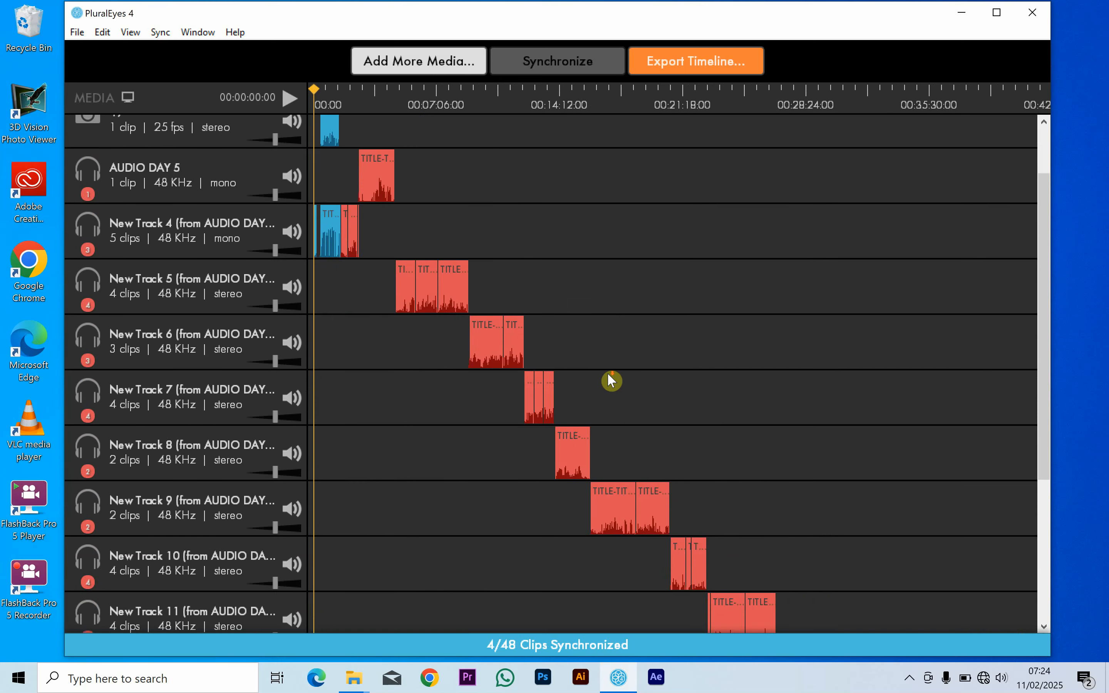
scroll(608, 372, up, 3)
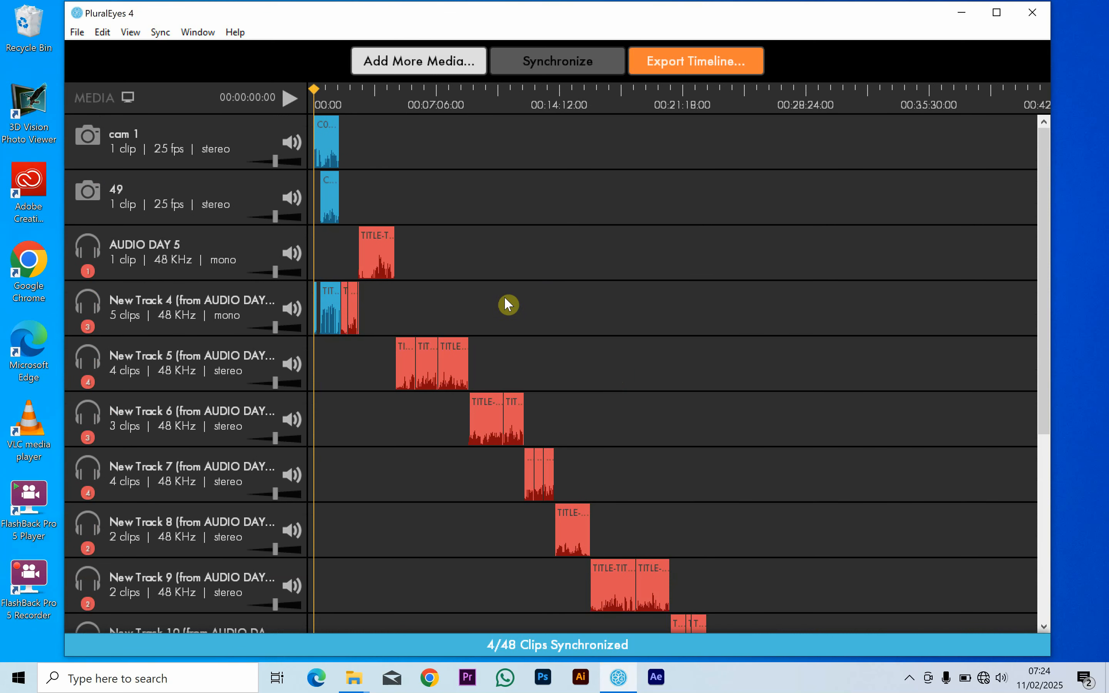
click(341, 97)
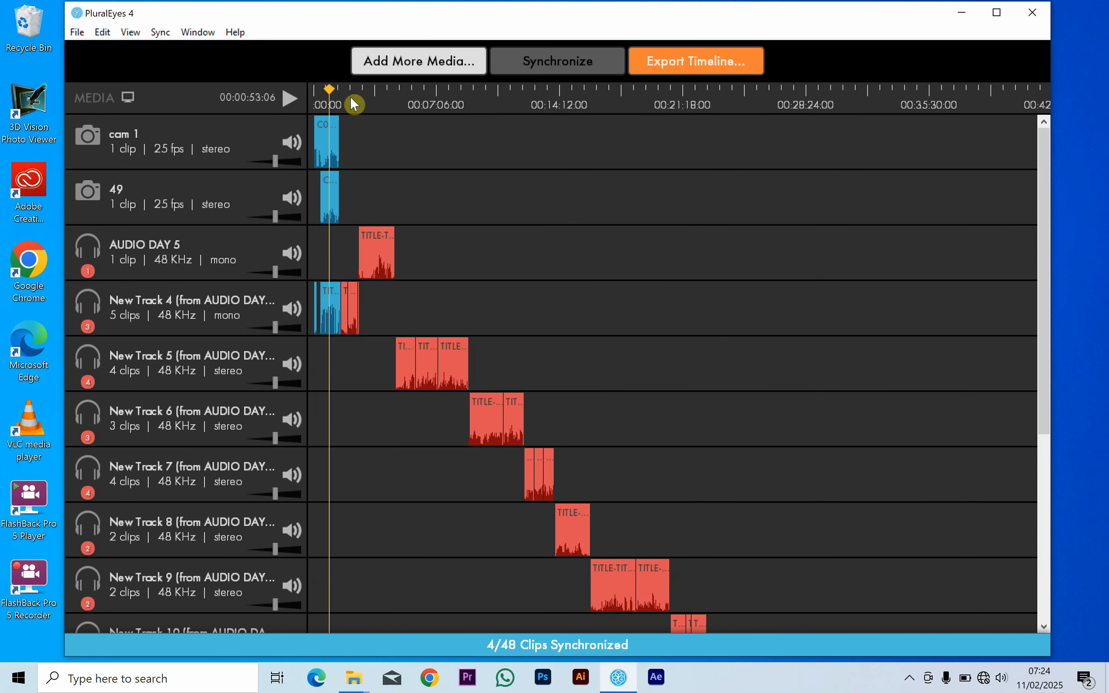
scroll(356, 100, up, 5)
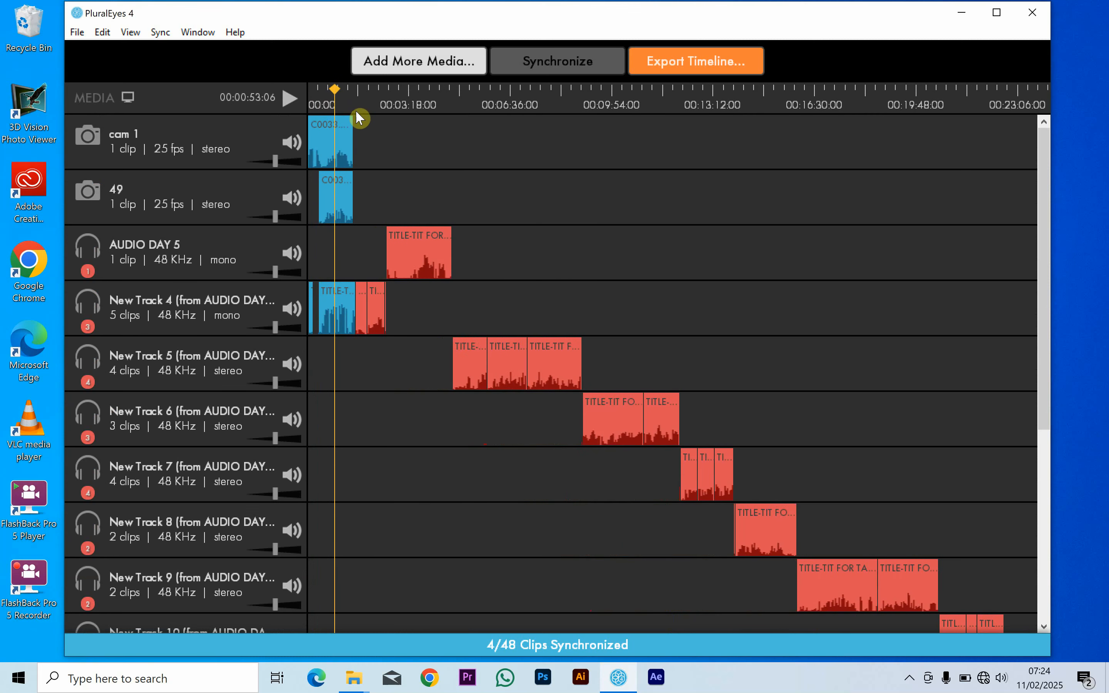
mouse_move(335, 92)
mouse_down()
mouse_move(326, 92)
mouse_move(337, 92)
mouse_up()
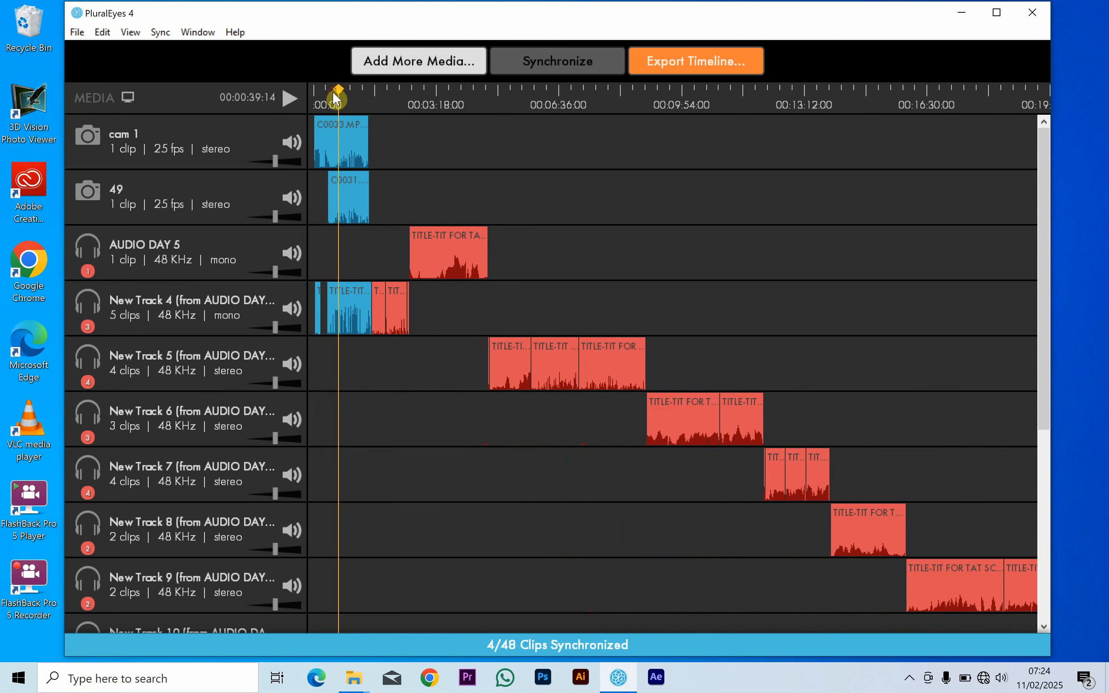
click(337, 139)
click(348, 310)
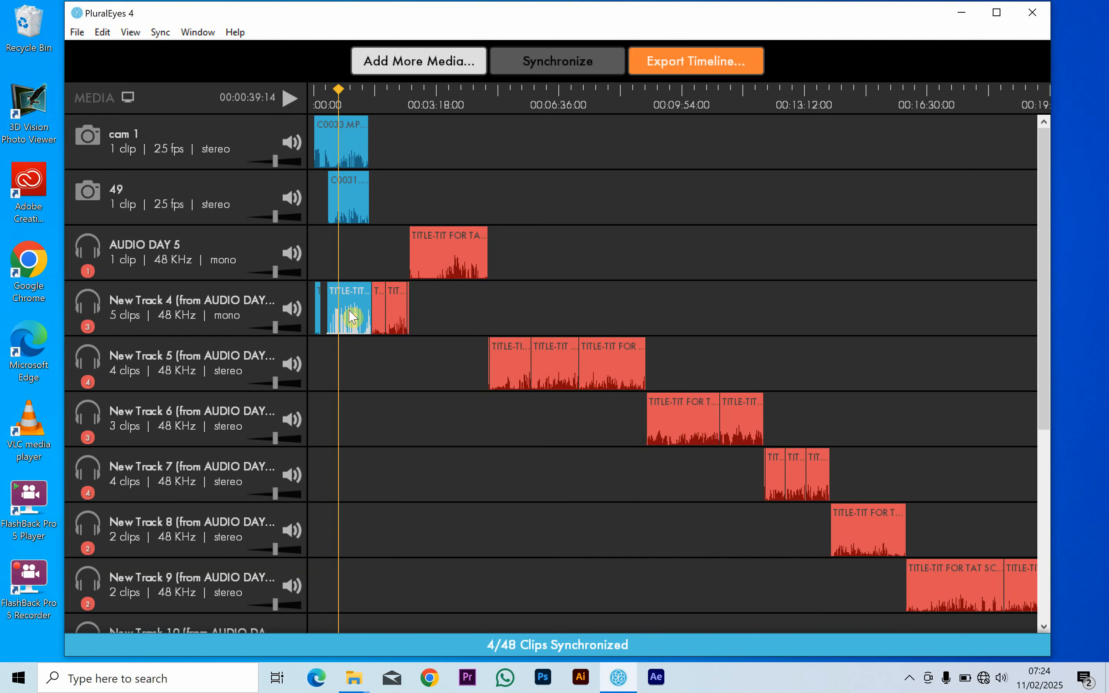
scroll(784, 489, down, 3)
scroll(784, 489, up, 3)
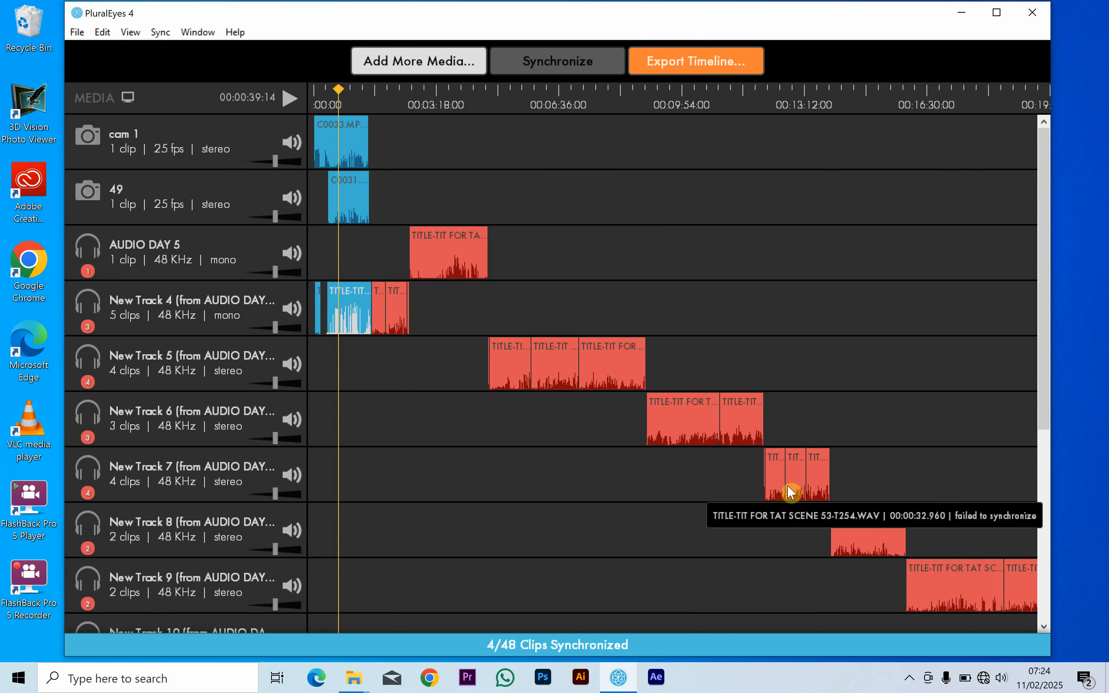
- Start the timeline export, turn off moving unsynchronized clips to the end and enable creating a sequence with audio replaced
click(686, 62)
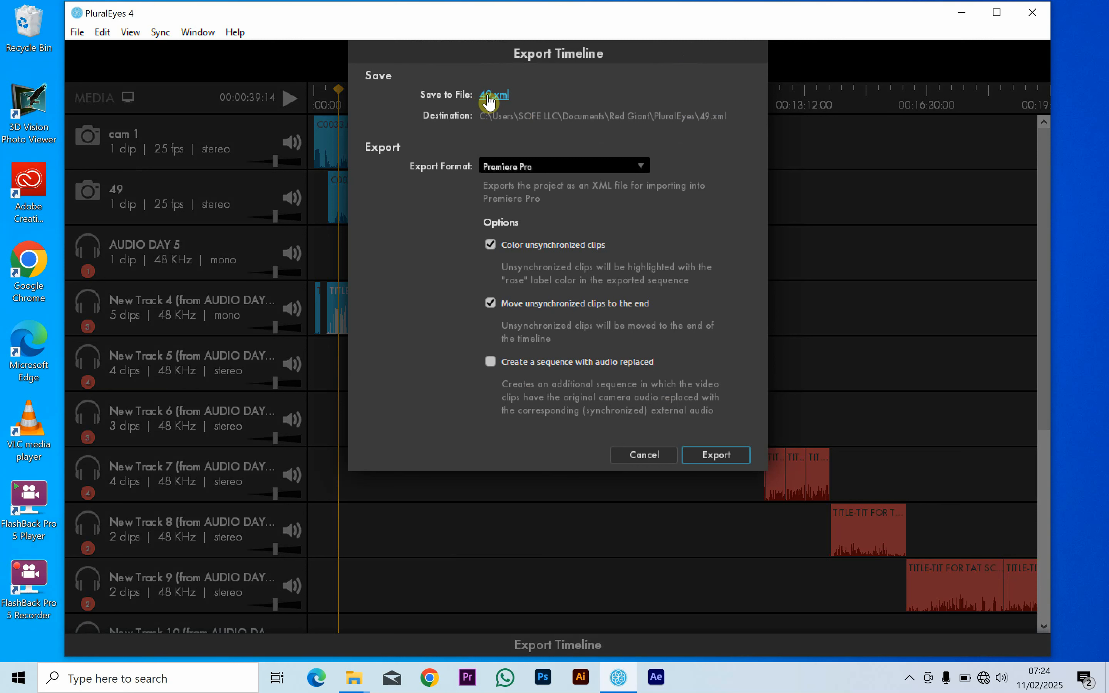
click(490, 303)
click(495, 365)
- Browse for the 49.xml export destination to TIT AND TAT > DAY 5 on the OLD SKOOL (D:) drive
click(494, 95)
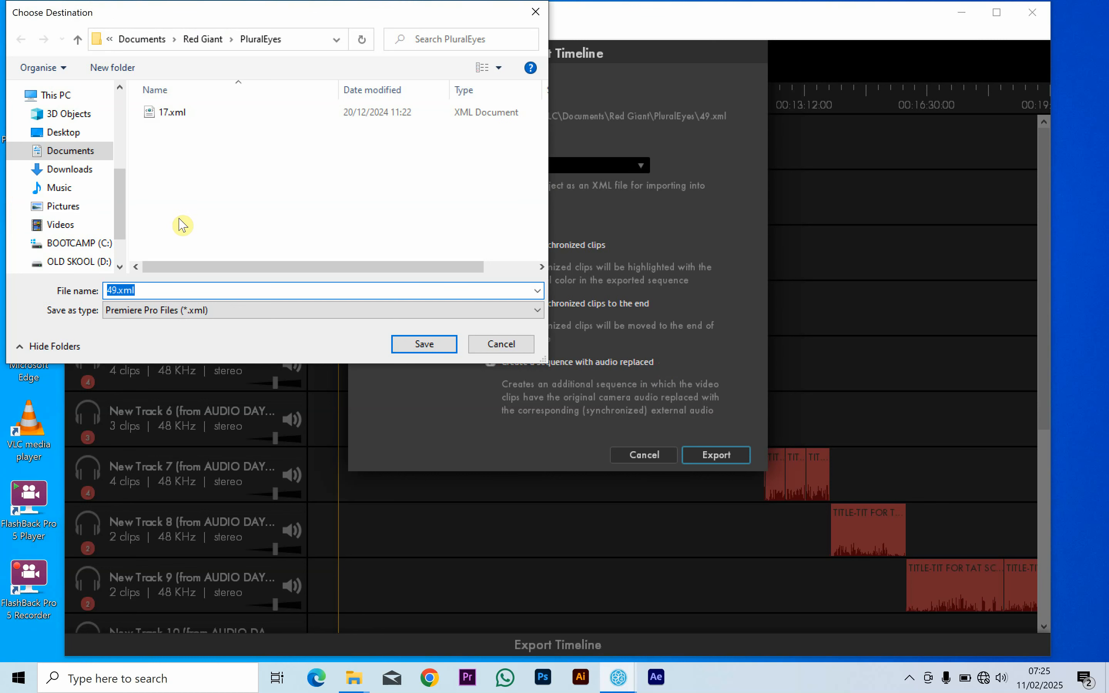
scroll(64, 243, down, 1)
click(63, 216)
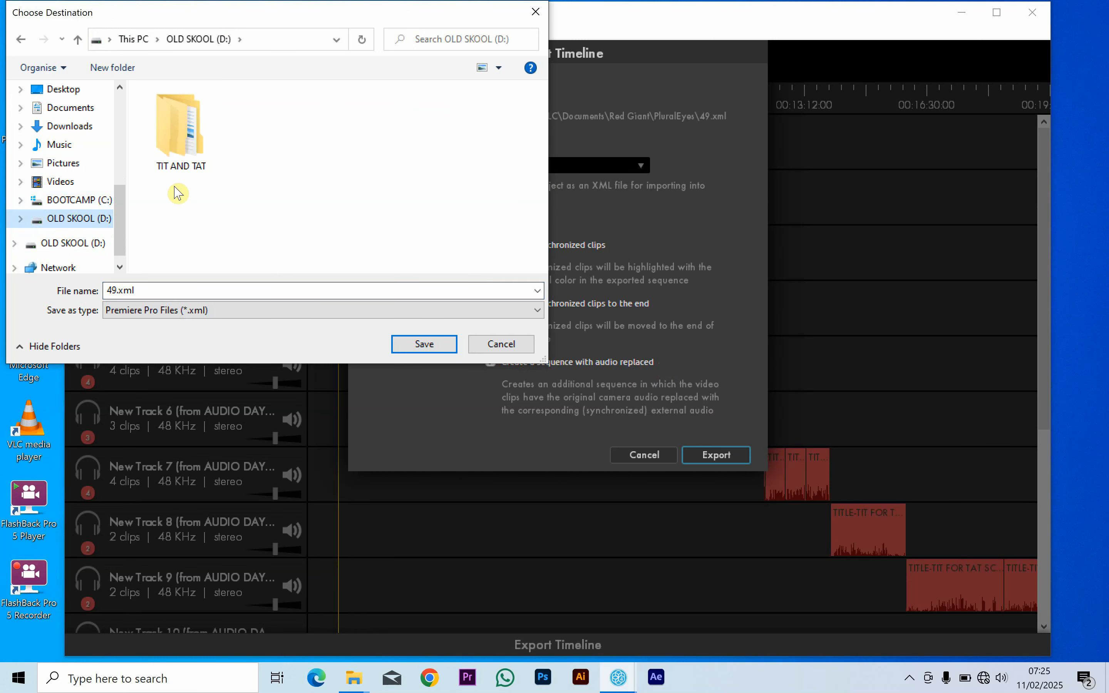
double_click(180, 133)
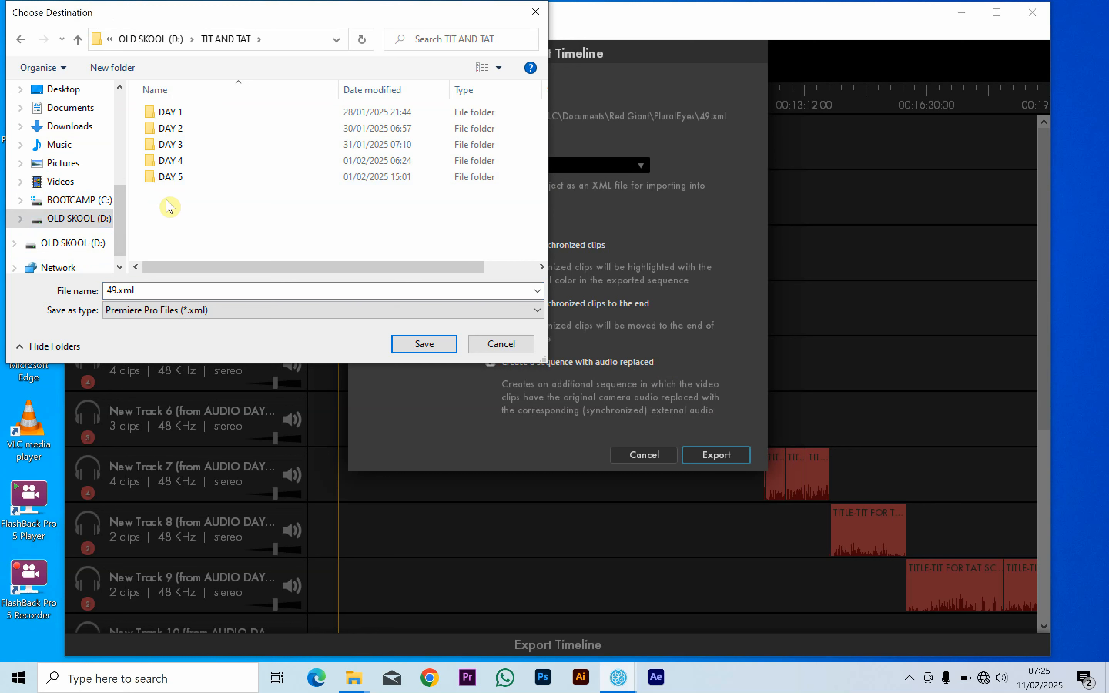
double_click(173, 178)
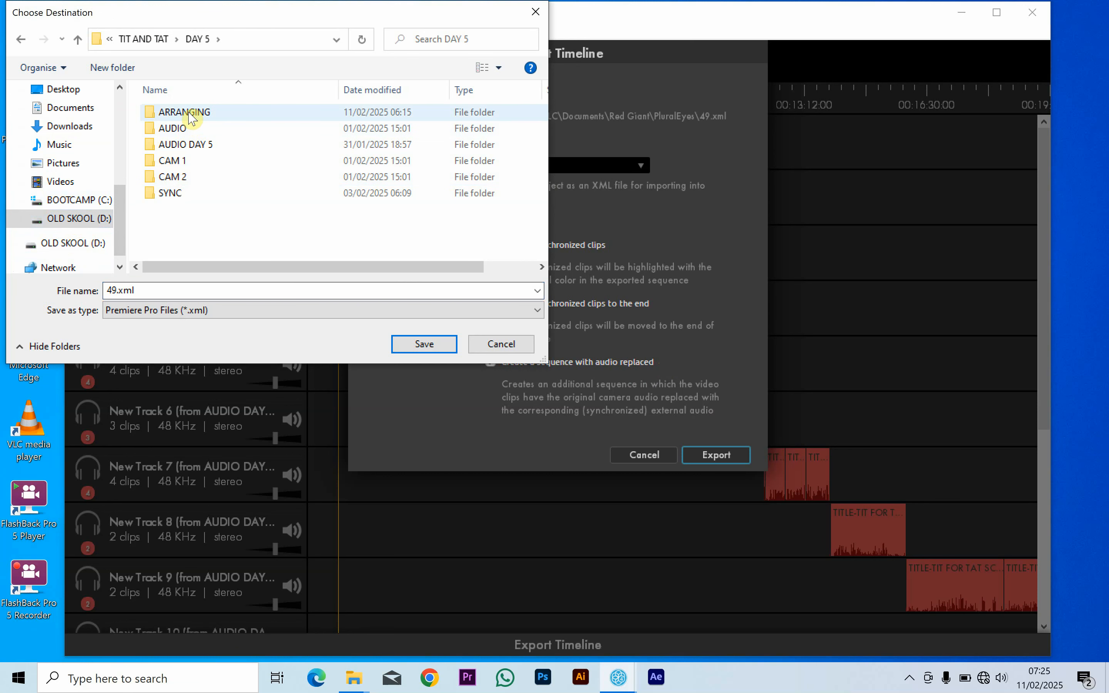
double_click(191, 118)
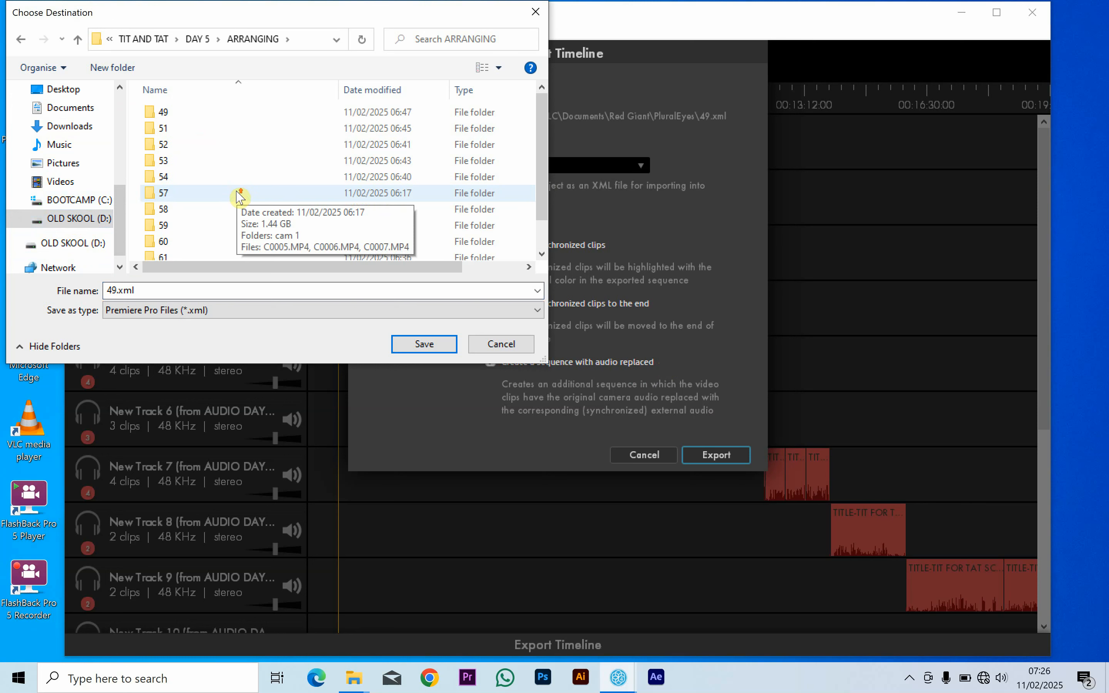
scroll(238, 197, down, 2)
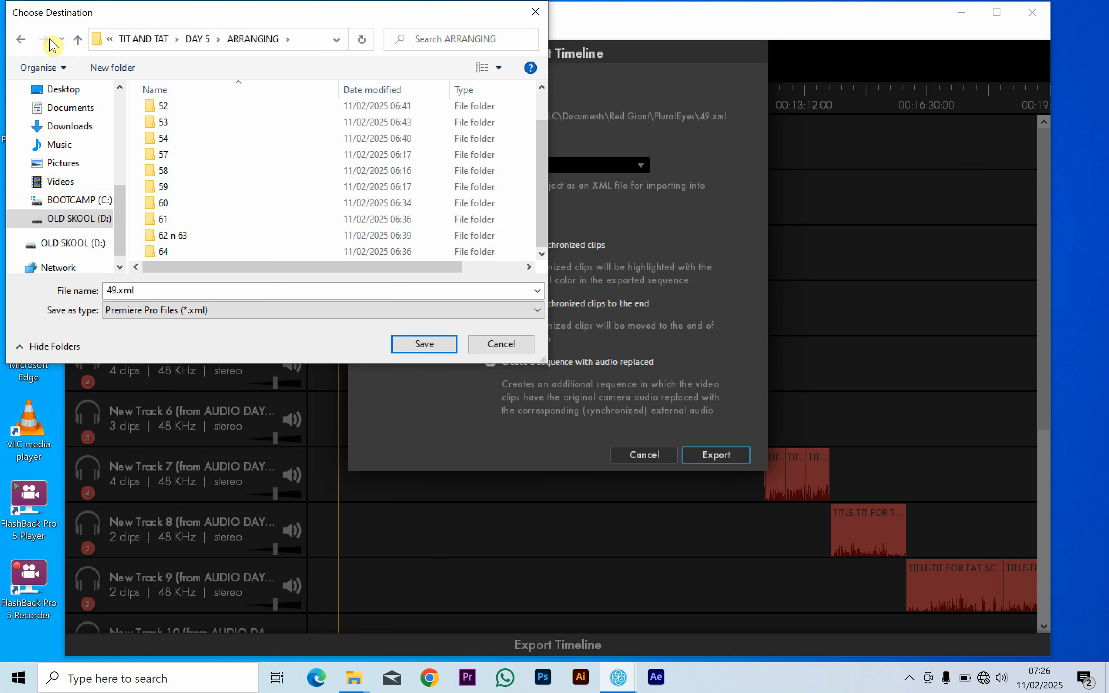
click(78, 41)
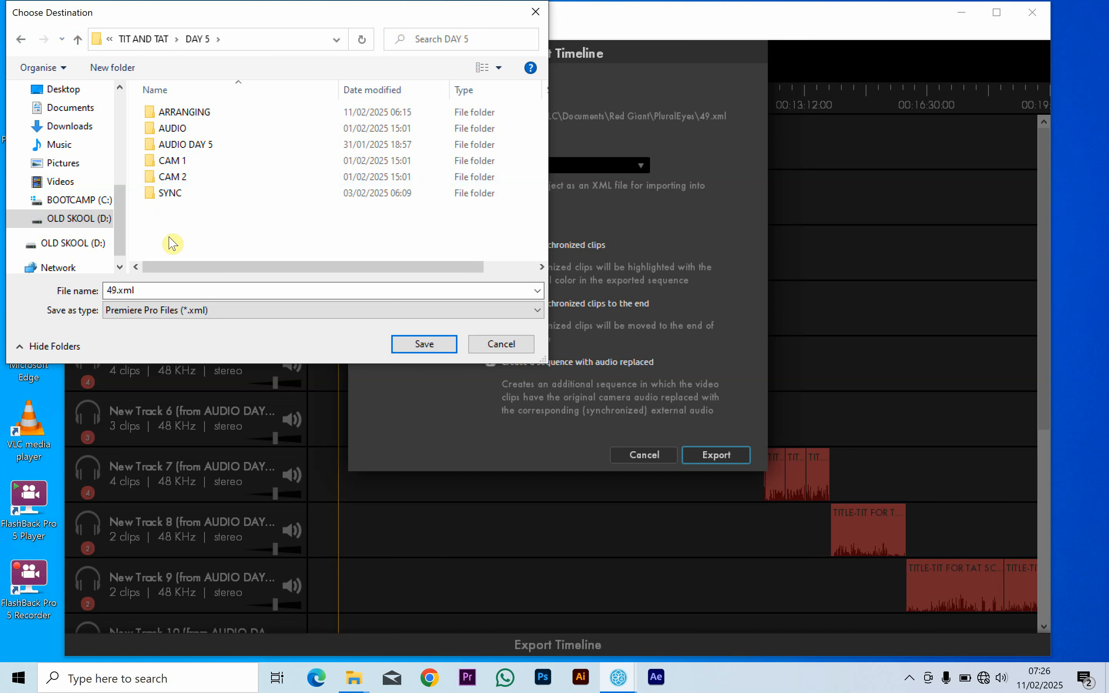
- Create a folder named SYNC SCENE in DAY 5 and set it as the save location for 49.xml
right_click(166, 223)
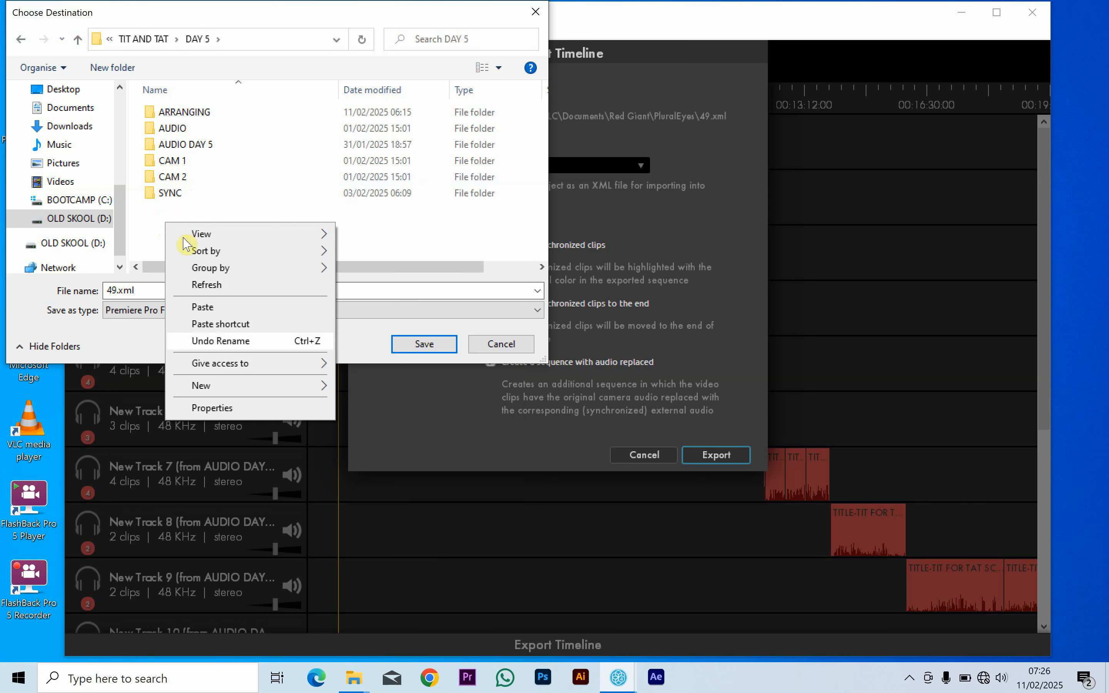
mouse_move(217, 386)
click(384, 385)
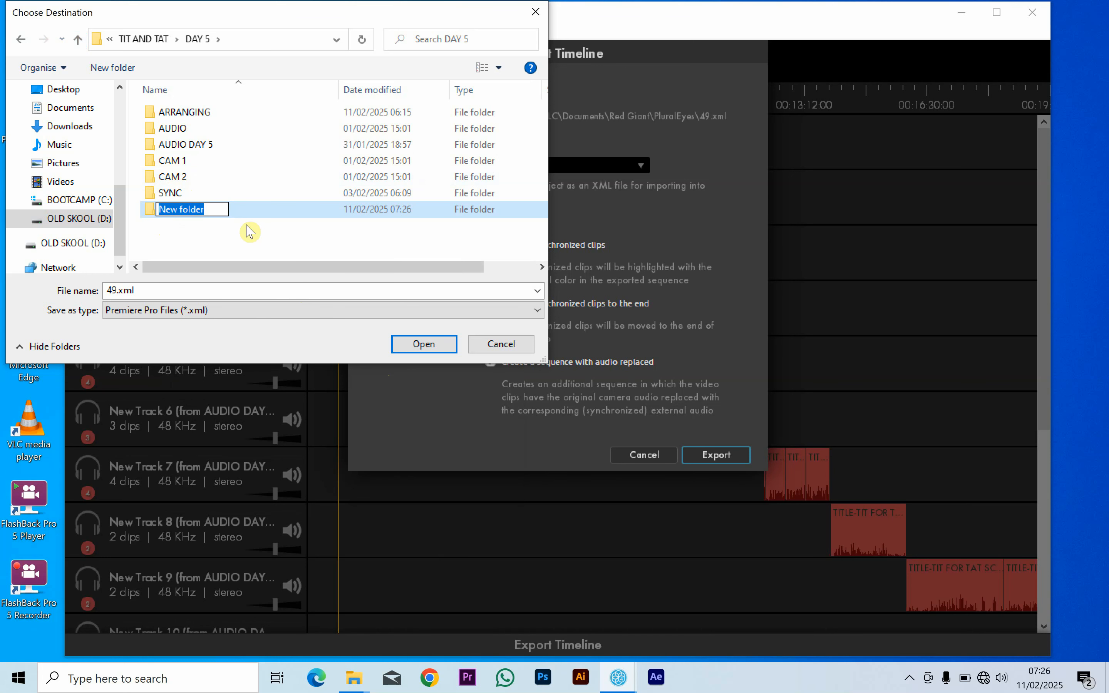
text(SYNCE)
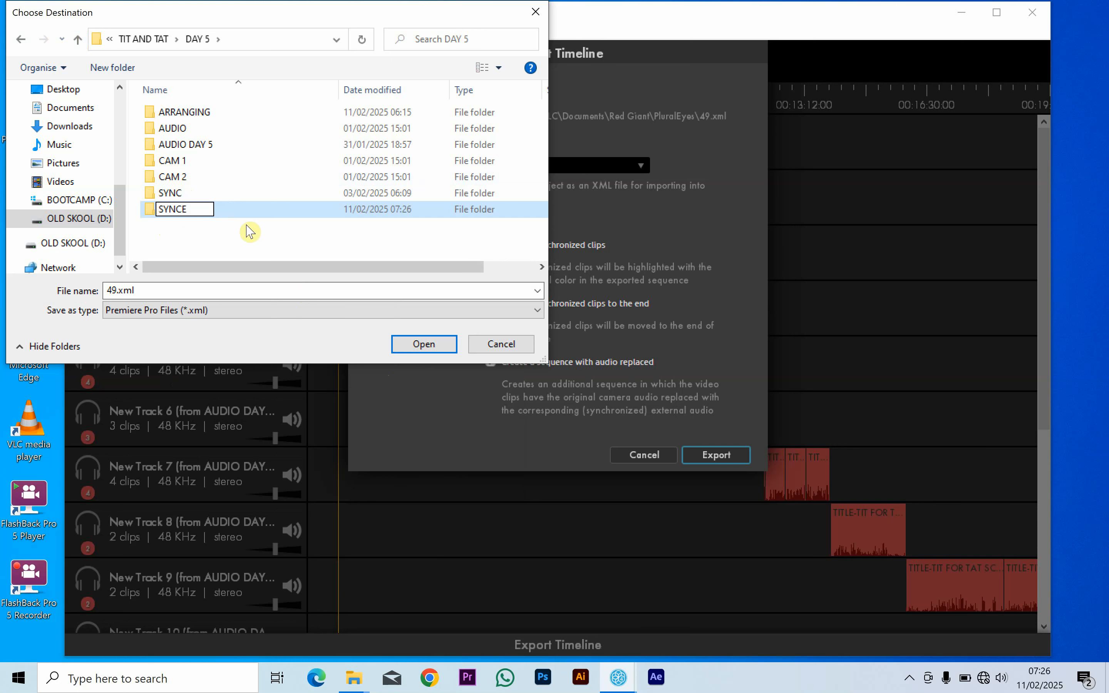
key(BackSpace)
text(SCENE)
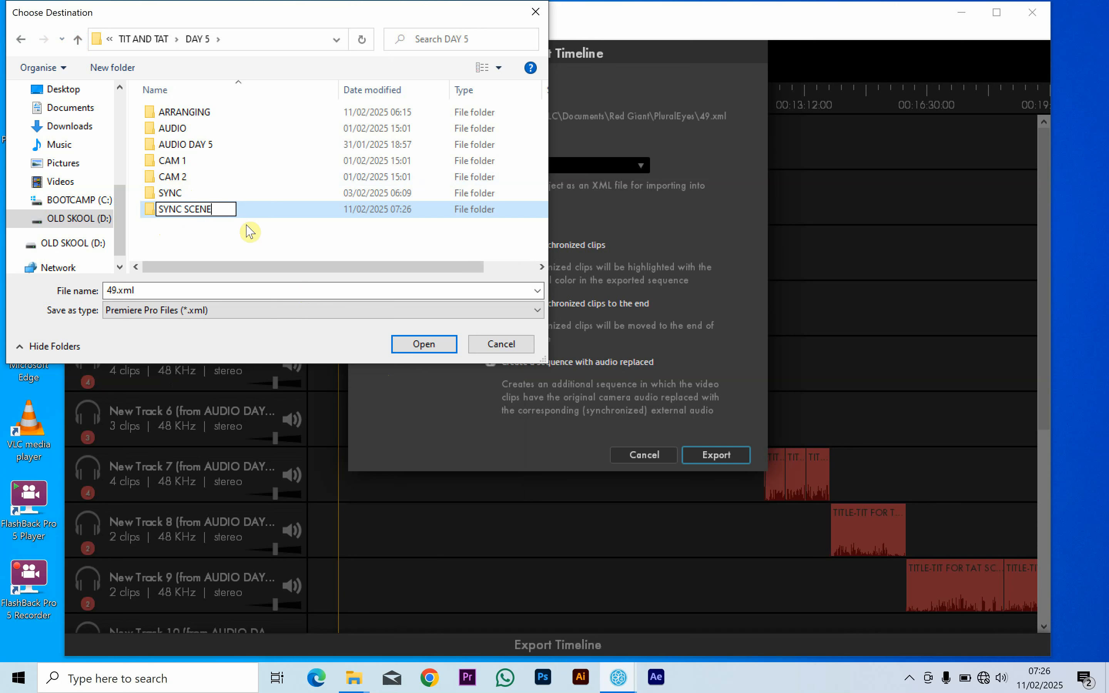
double_click(153, 208)
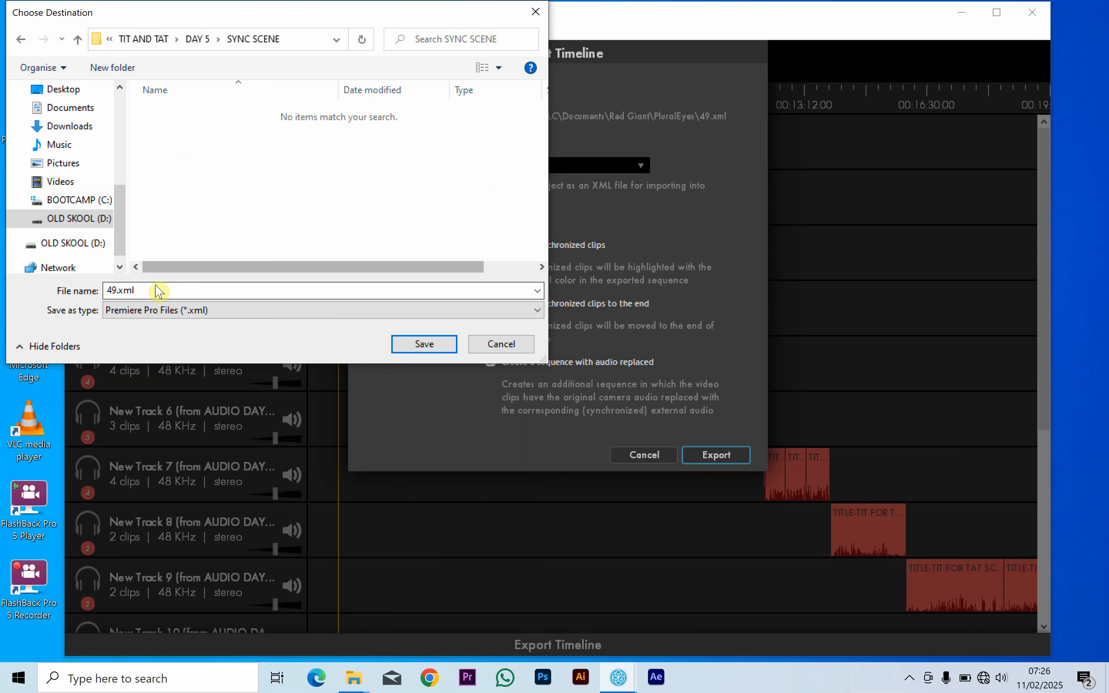
click(426, 345)
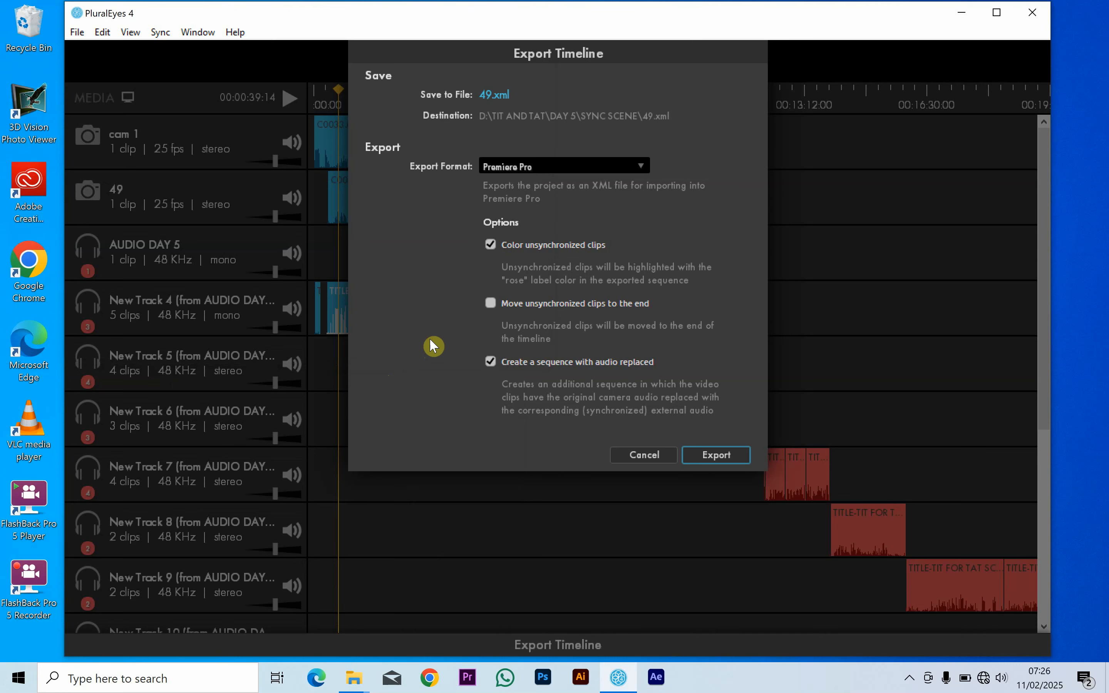
- Export the timeline as 49.xml and start a new project without saving the current one
click(711, 449)
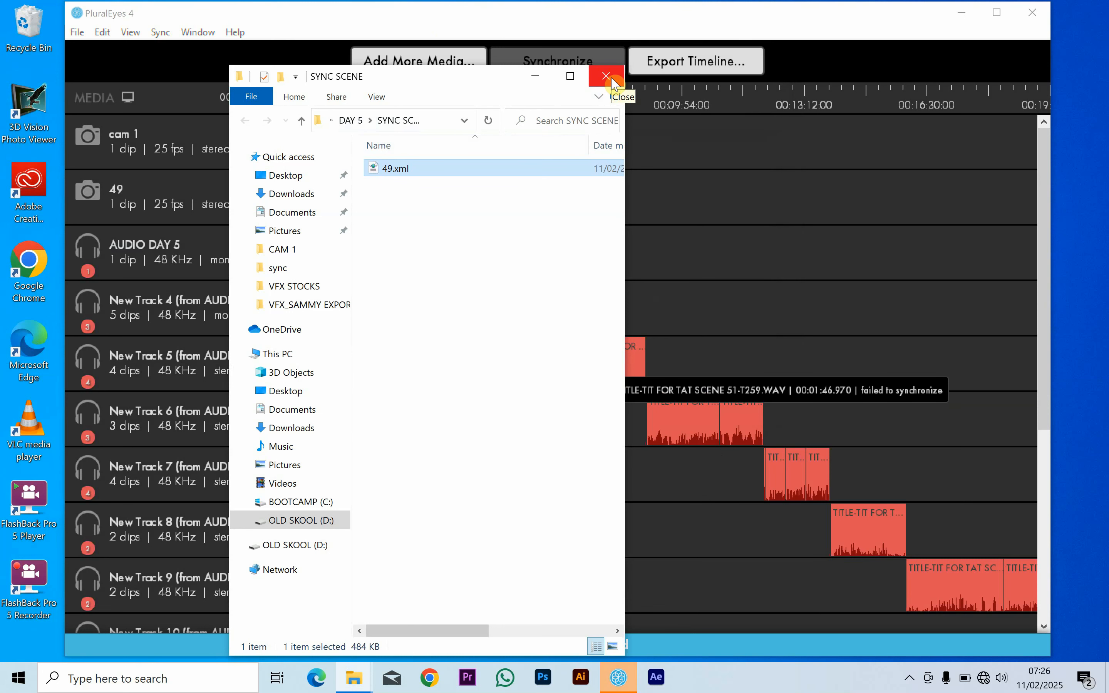
click(613, 81)
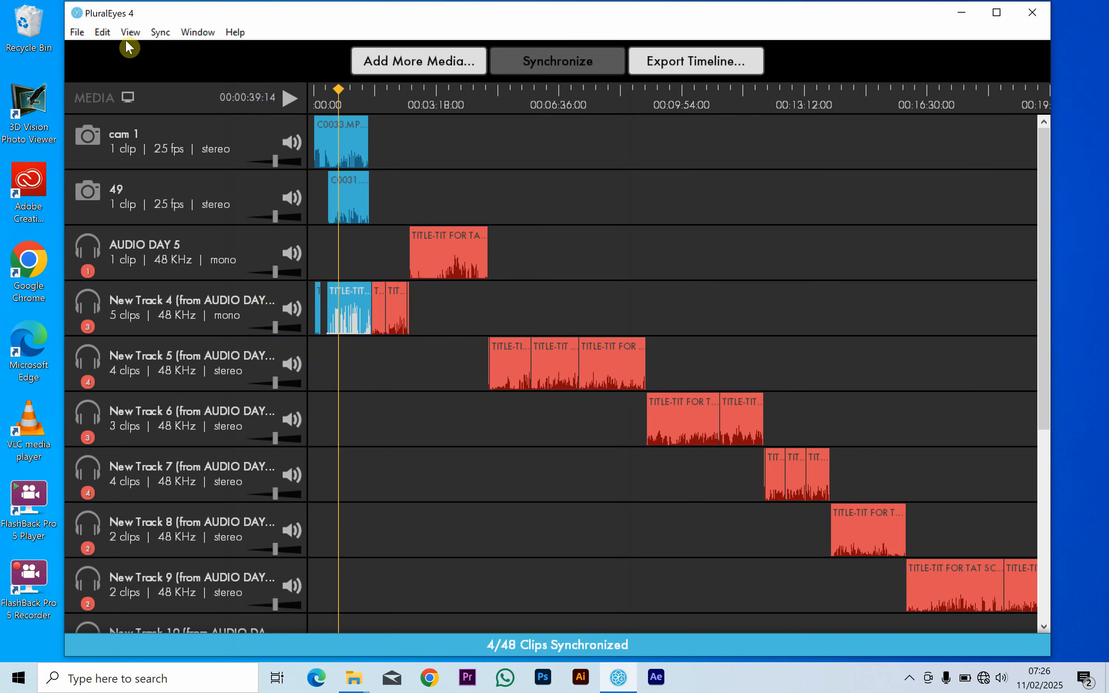
click(77, 31)
click(96, 51)
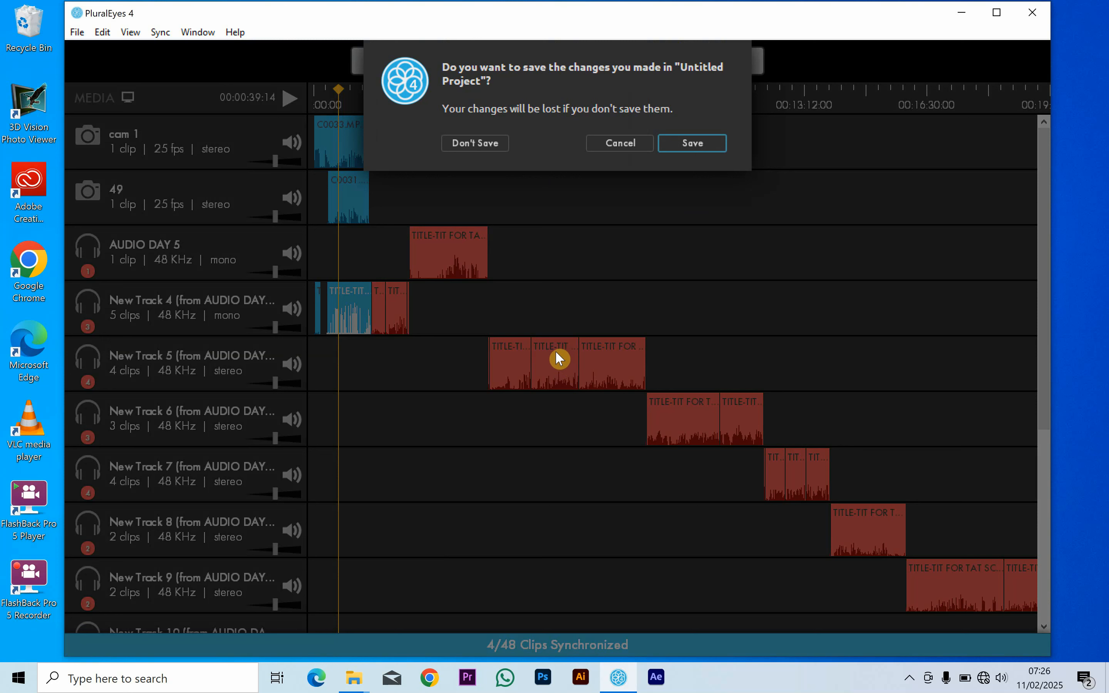
click(491, 142)
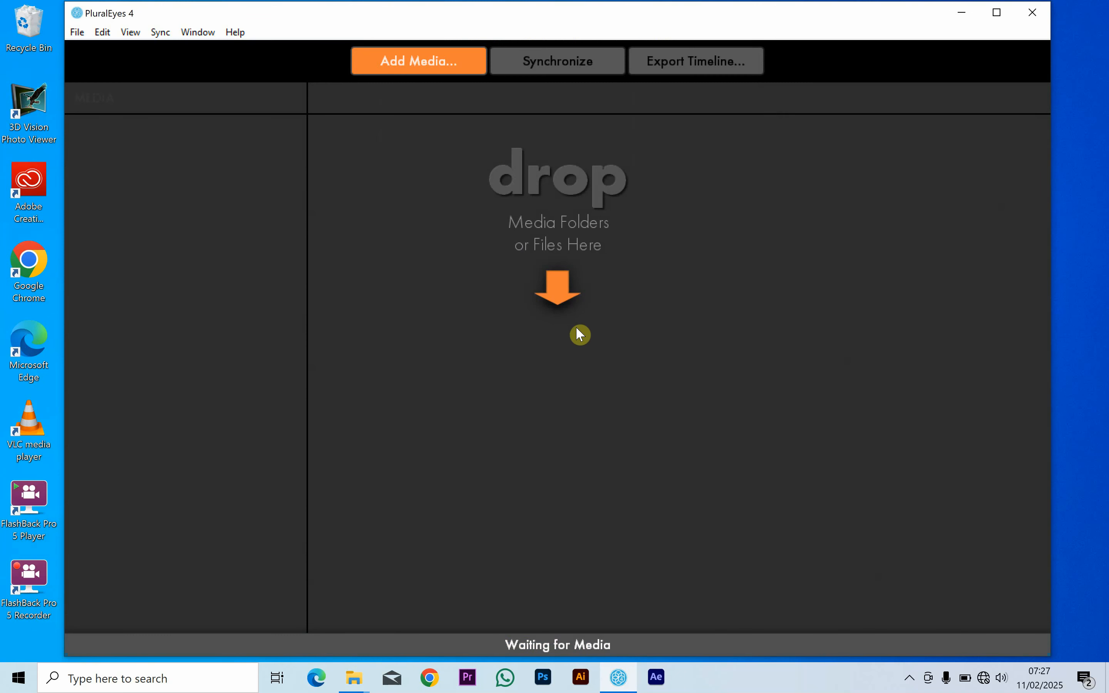
- Add the AUDIO DAY 5 folder from the DAY 5 folder to the empty project as its external audio
click(352, 683)
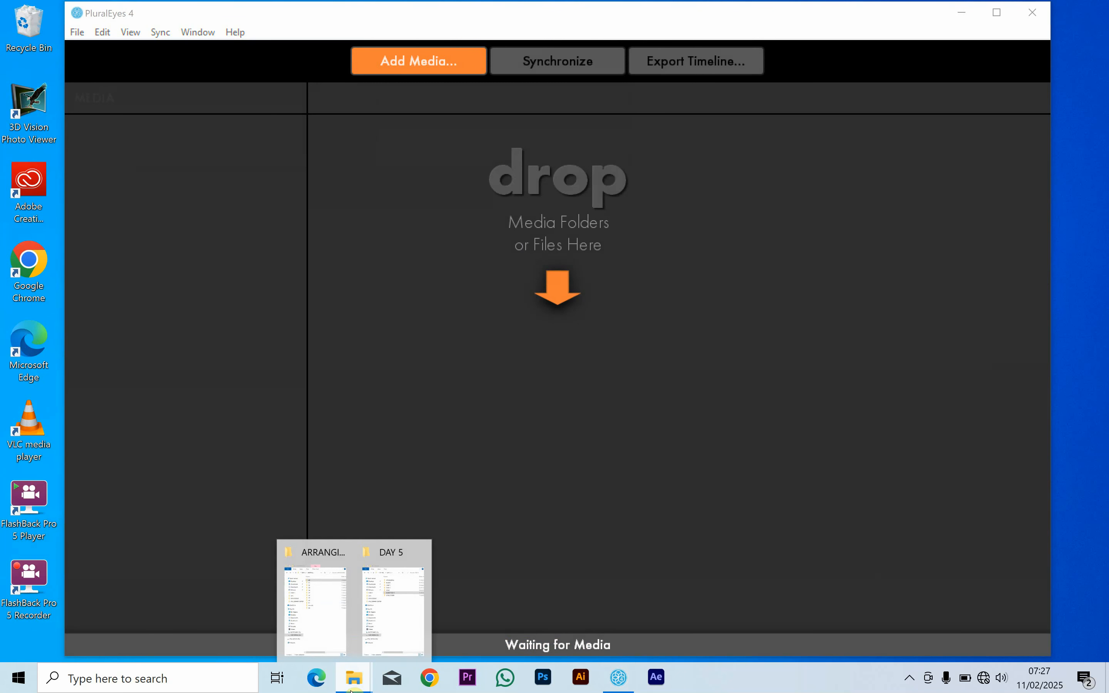
mouse_move(403, 603)
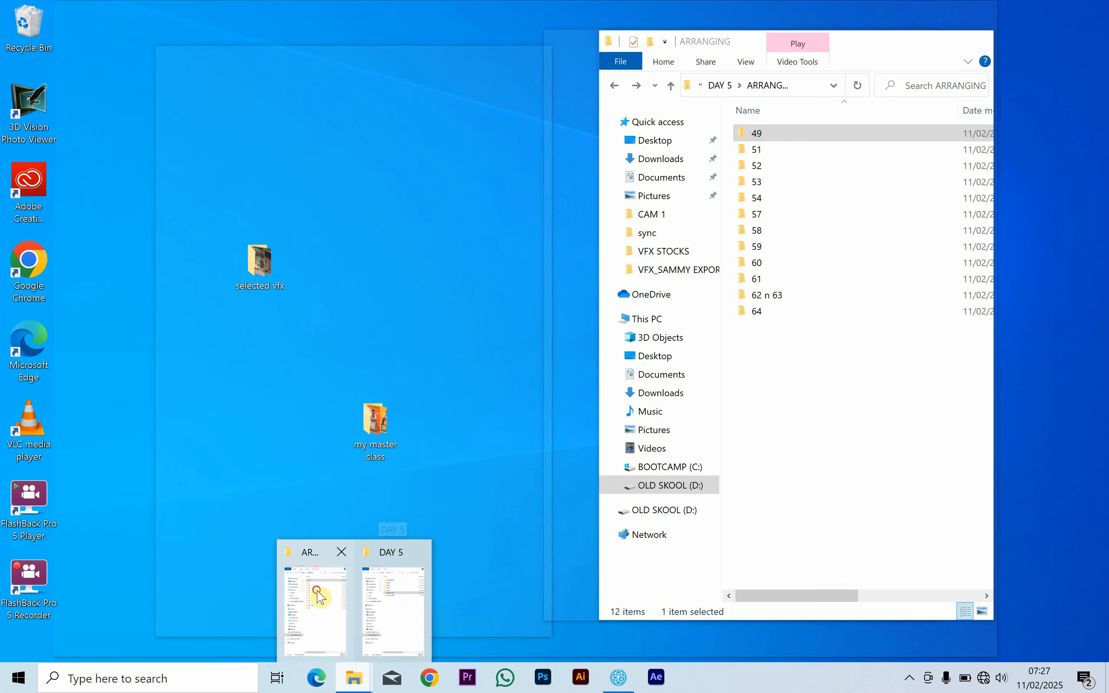
click(316, 596)
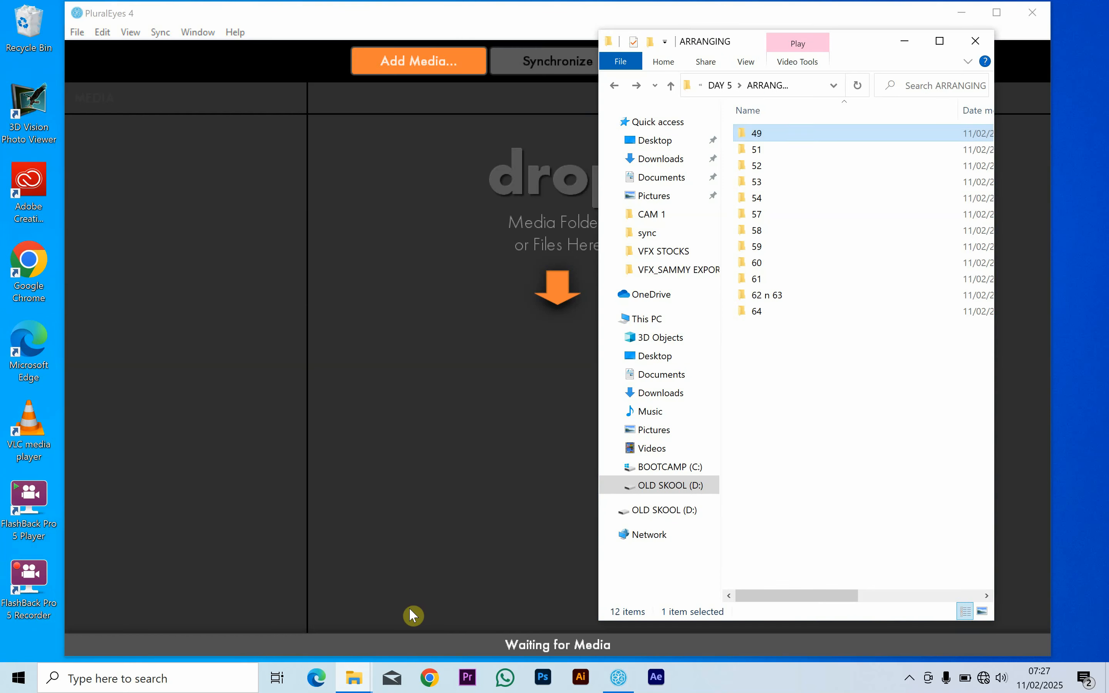
click(347, 687)
click(406, 605)
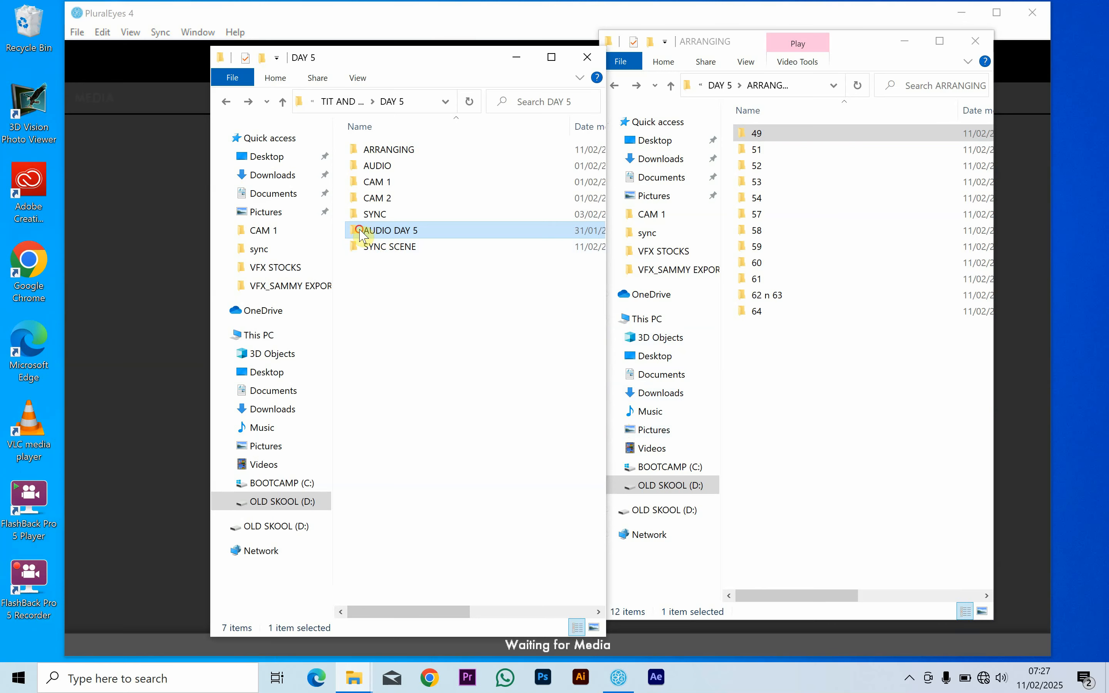
drag(364, 231, 158, 282)
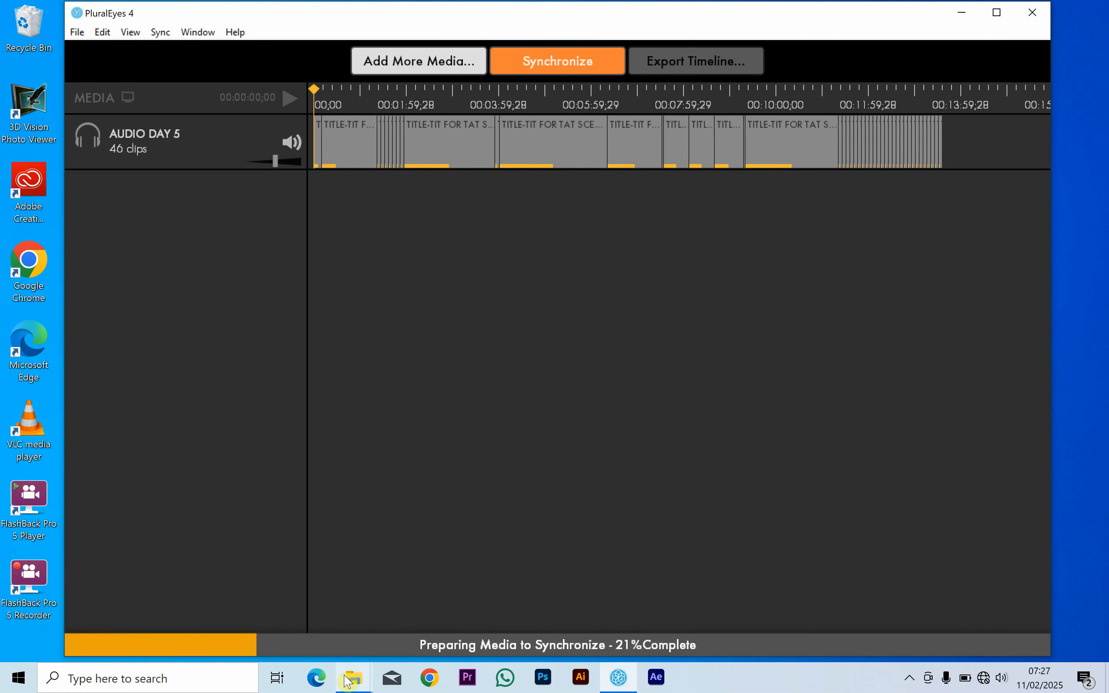
- Add the scene 51 folder from ARRANGING to the project and synchronize its camera clips with the audio
mouse_move(359, 686)
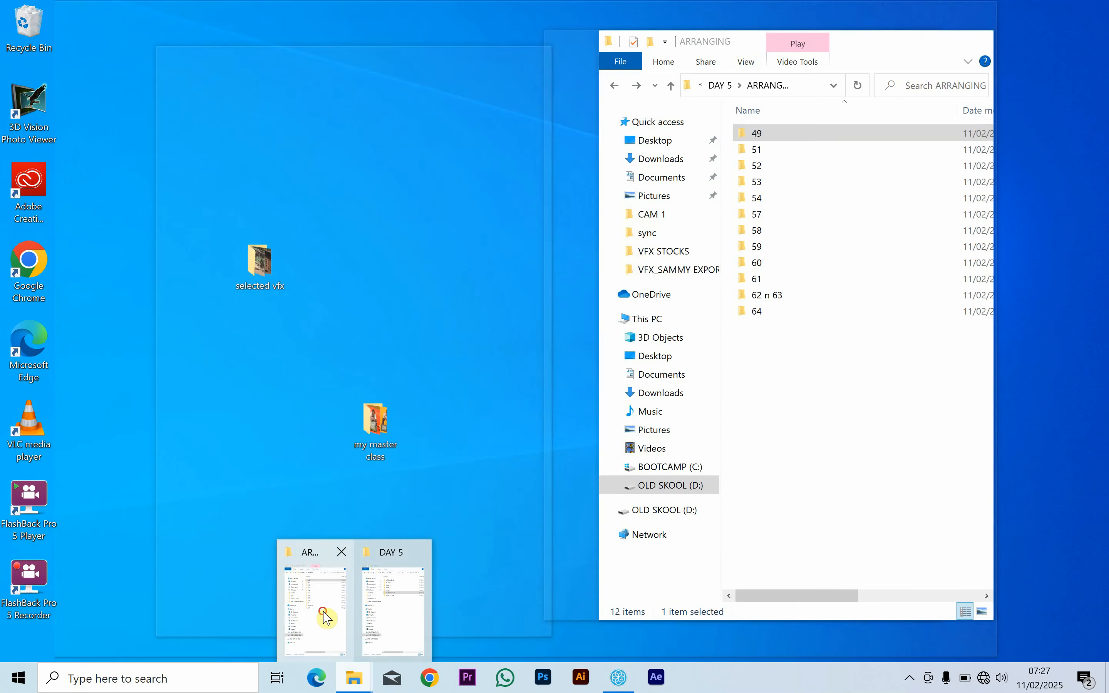
click(315, 605)
drag(756, 150, 284, 373)
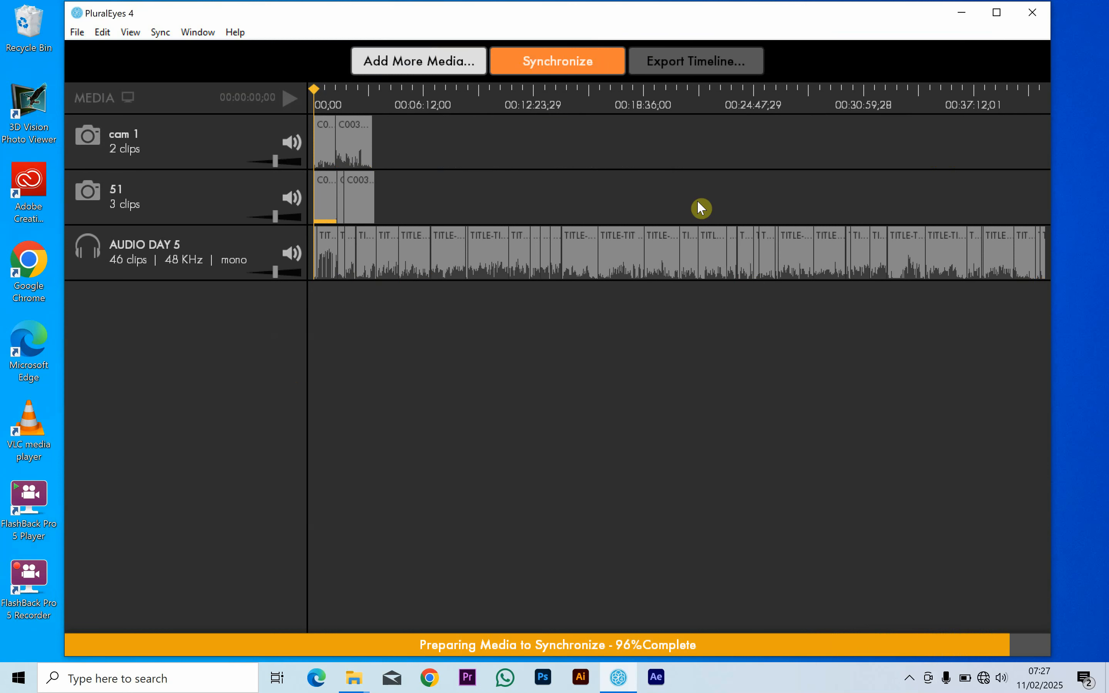
click(544, 66)
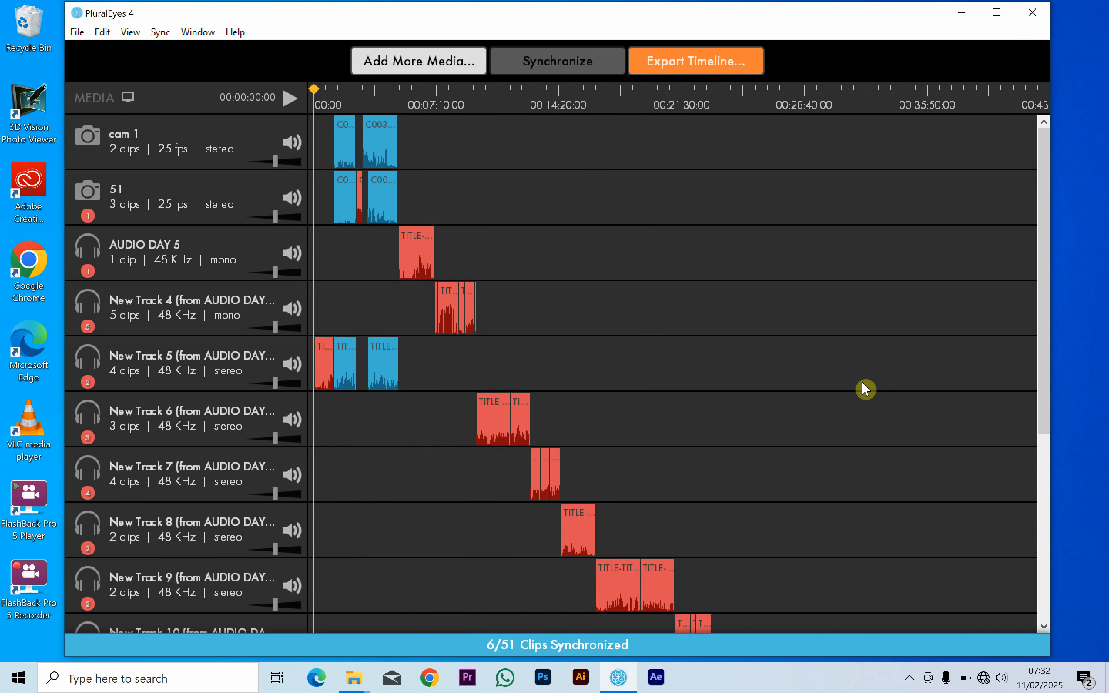
- Start the timeline export and browse for the 51.xml destination to the TIT AND TAT folder on OLD SKOOL (D:)
click(348, 101)
click(384, 95)
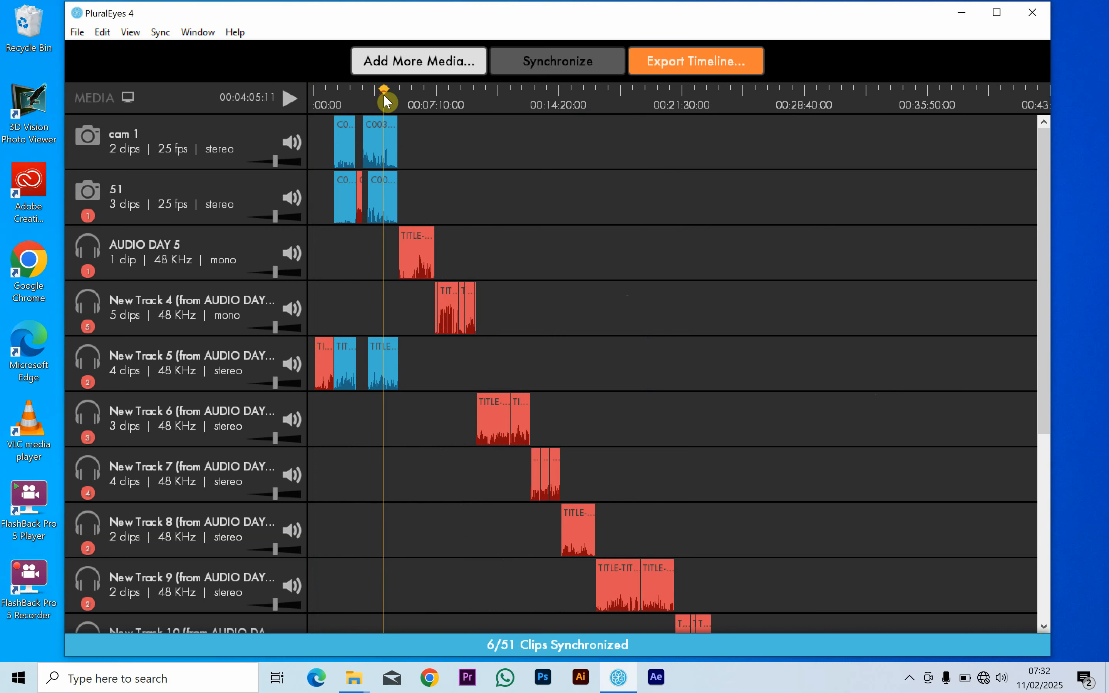
click(717, 61)
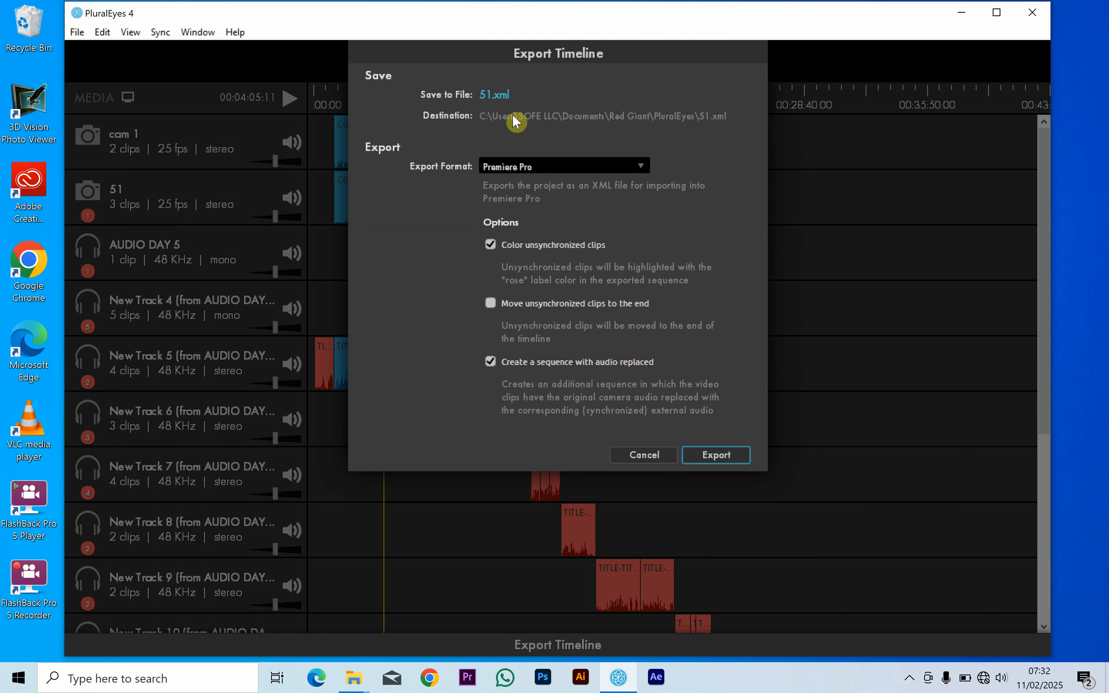
click(495, 94)
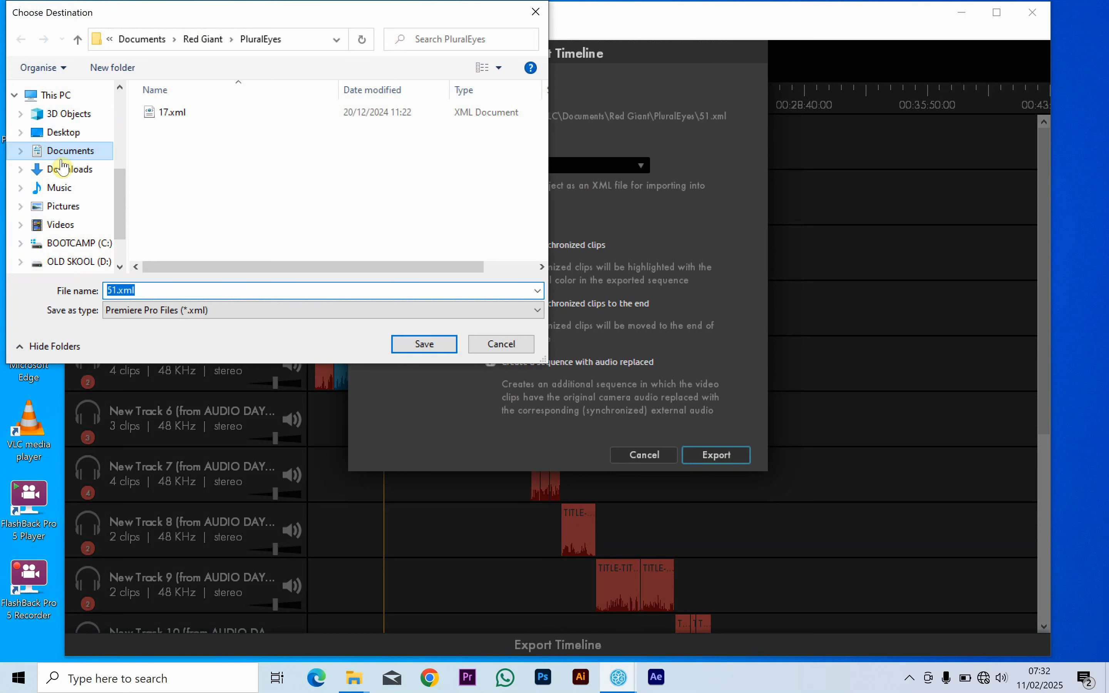
click(76, 262)
click(194, 149)
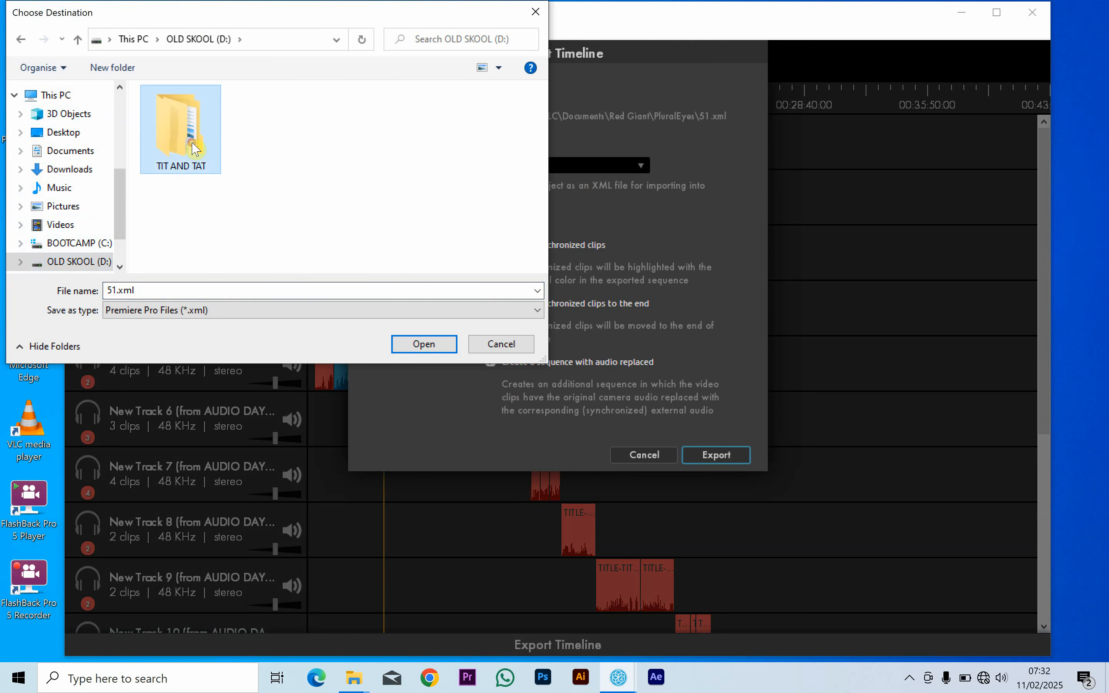
double_click(195, 149)
- Set the SYNC SCENE folder inside DAY 5 as the save location for 51.xml
click(171, 181)
double_click(170, 192)
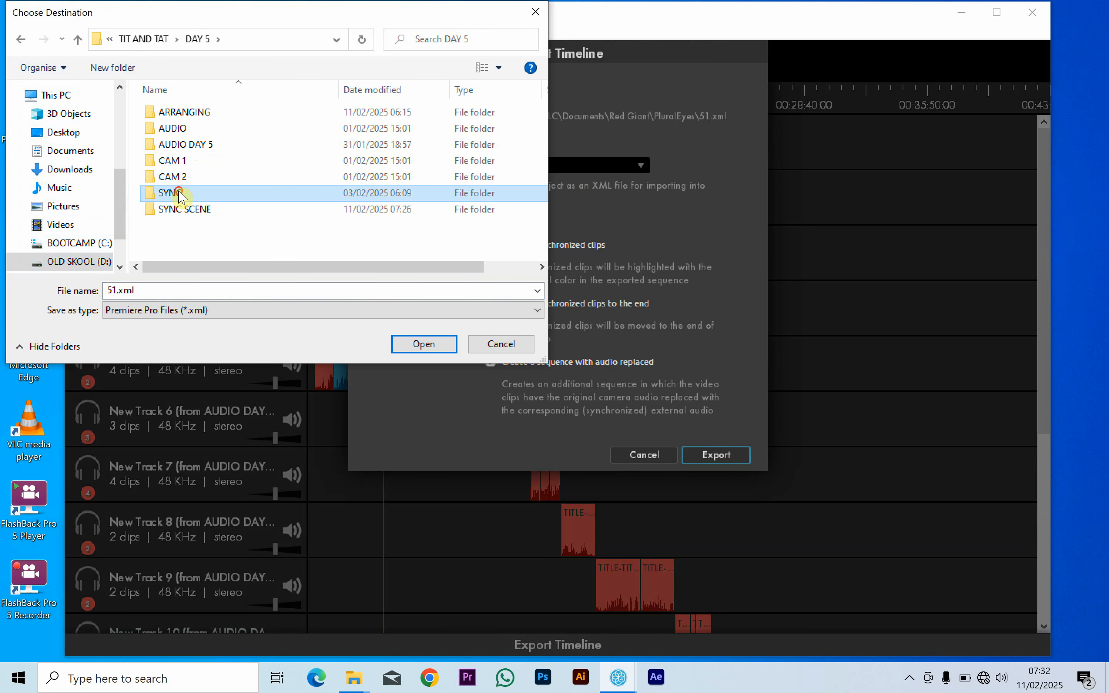
click(21, 39)
double_click(207, 207)
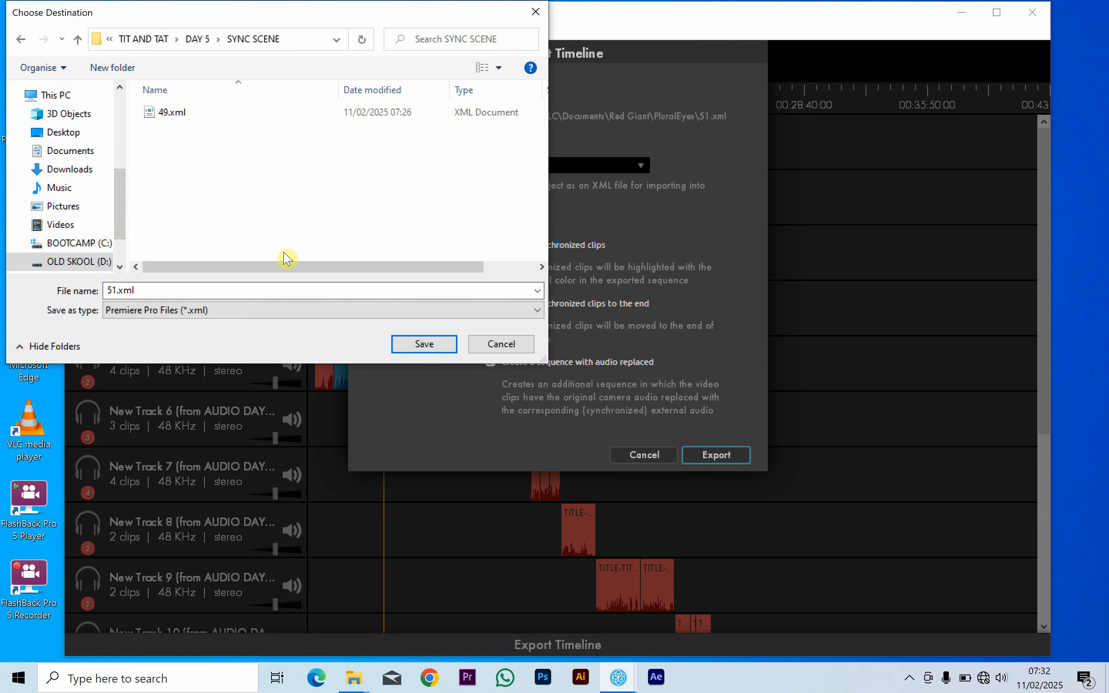
click(424, 346)
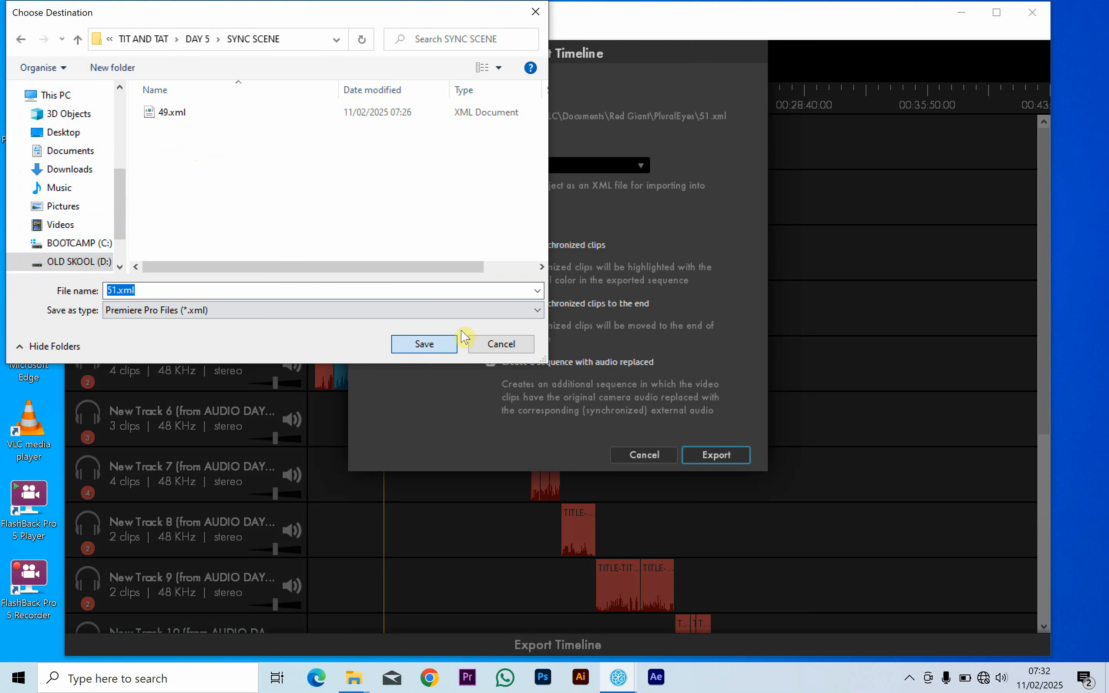
click(435, 343)
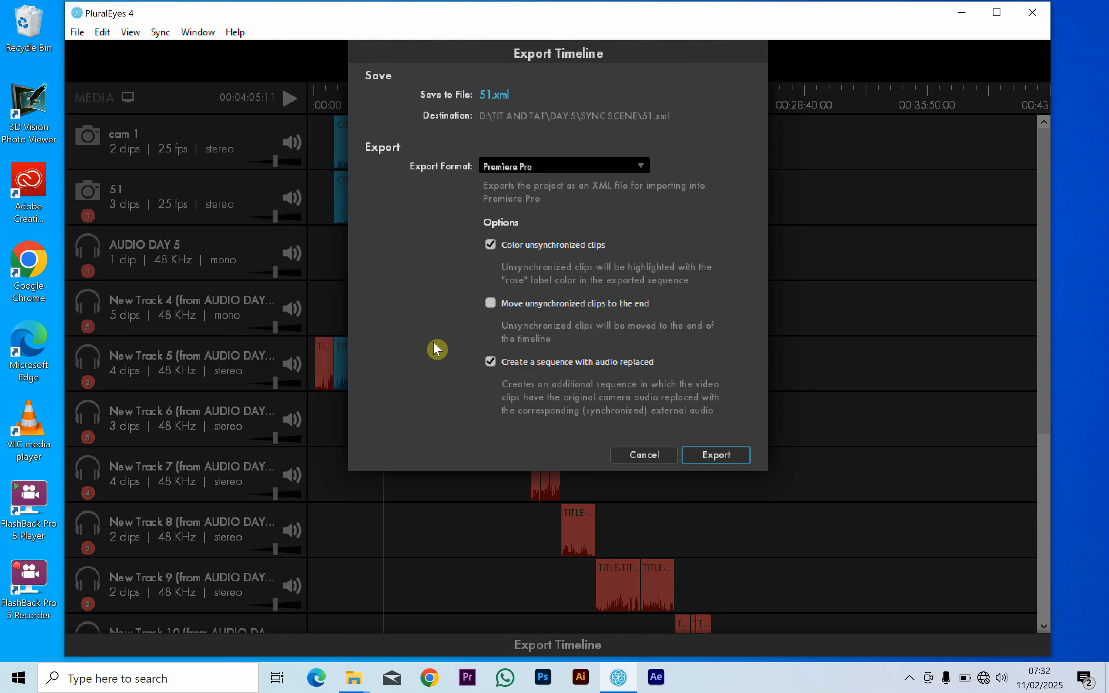
- Export the timeline as 51.xml and start a new project without saving the current one
click(731, 453)
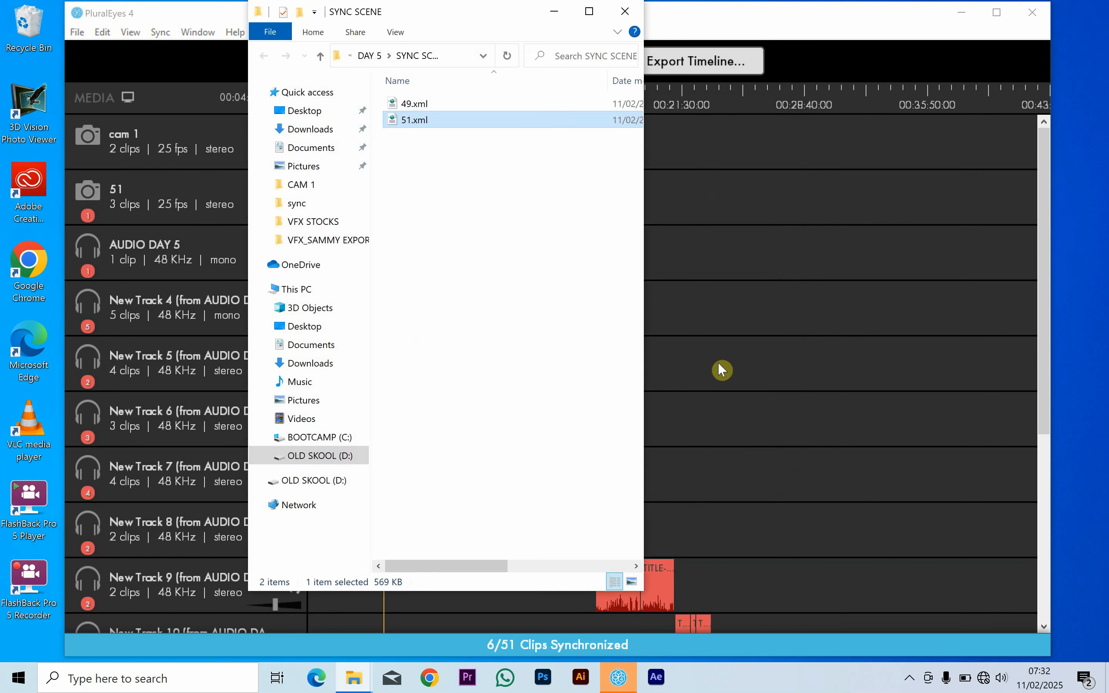
click(628, 9)
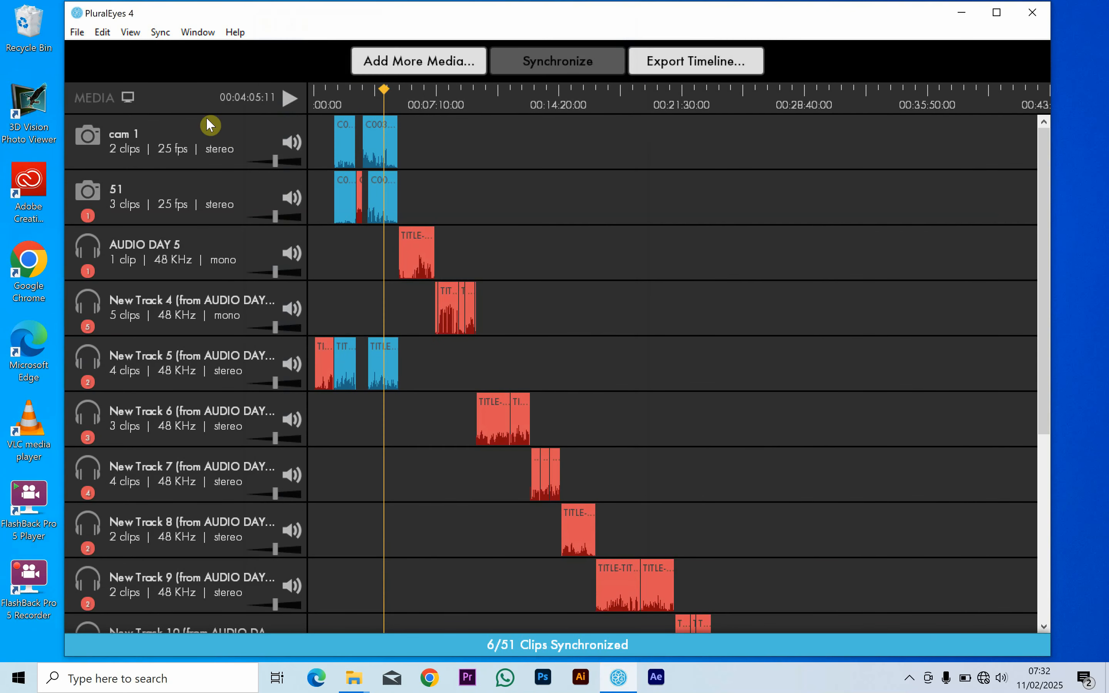
click(78, 32)
click(94, 46)
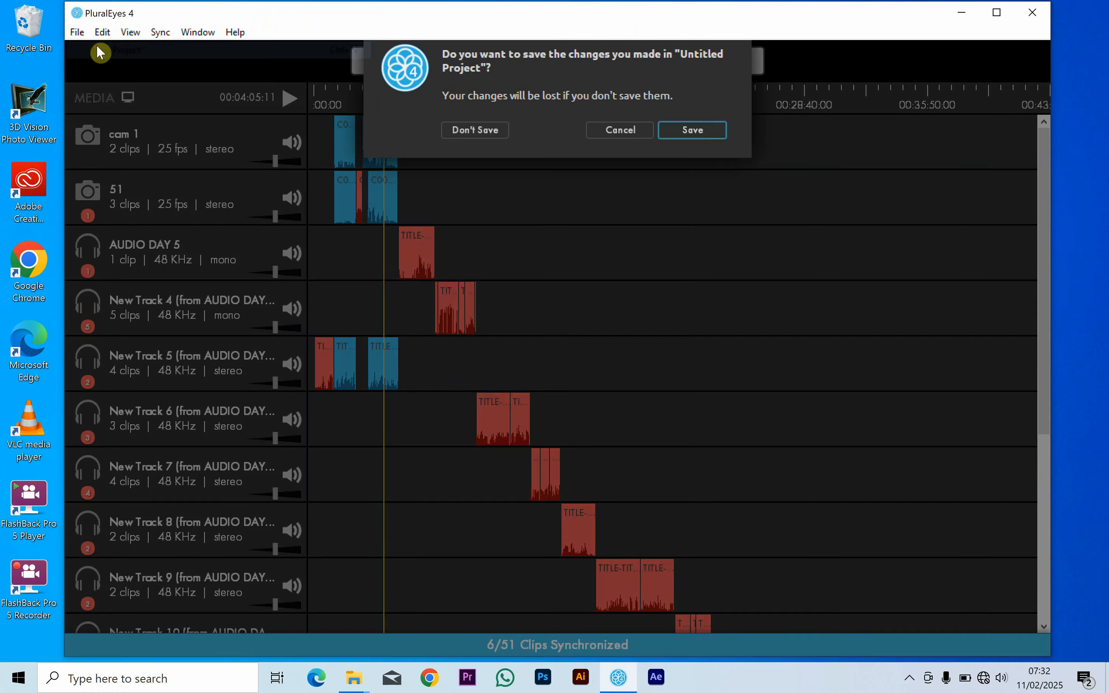
click(451, 144)
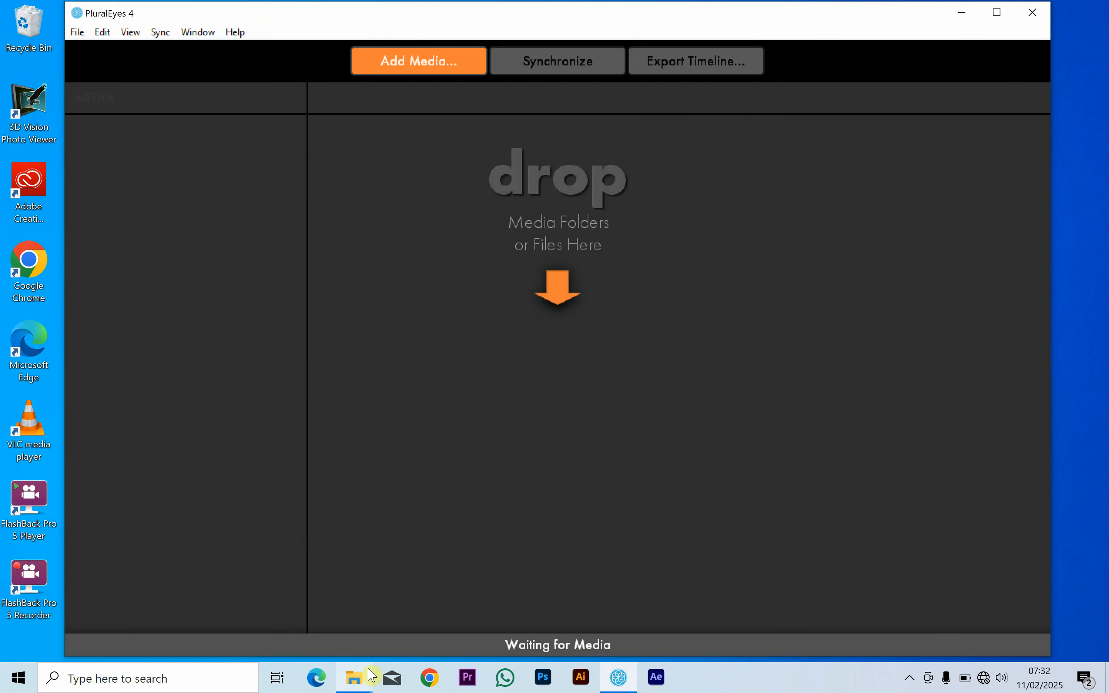
- Add the AUDIO DAY 5 folder from the DAY 5 folder to the new project
mouse_move(365, 682)
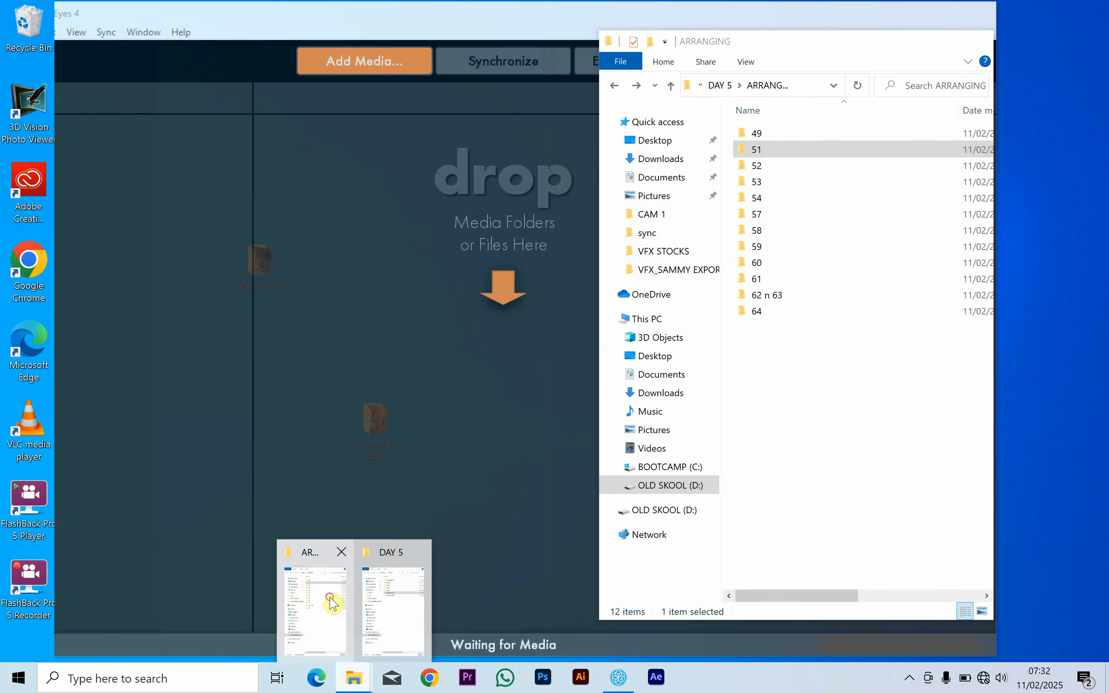
click(333, 604)
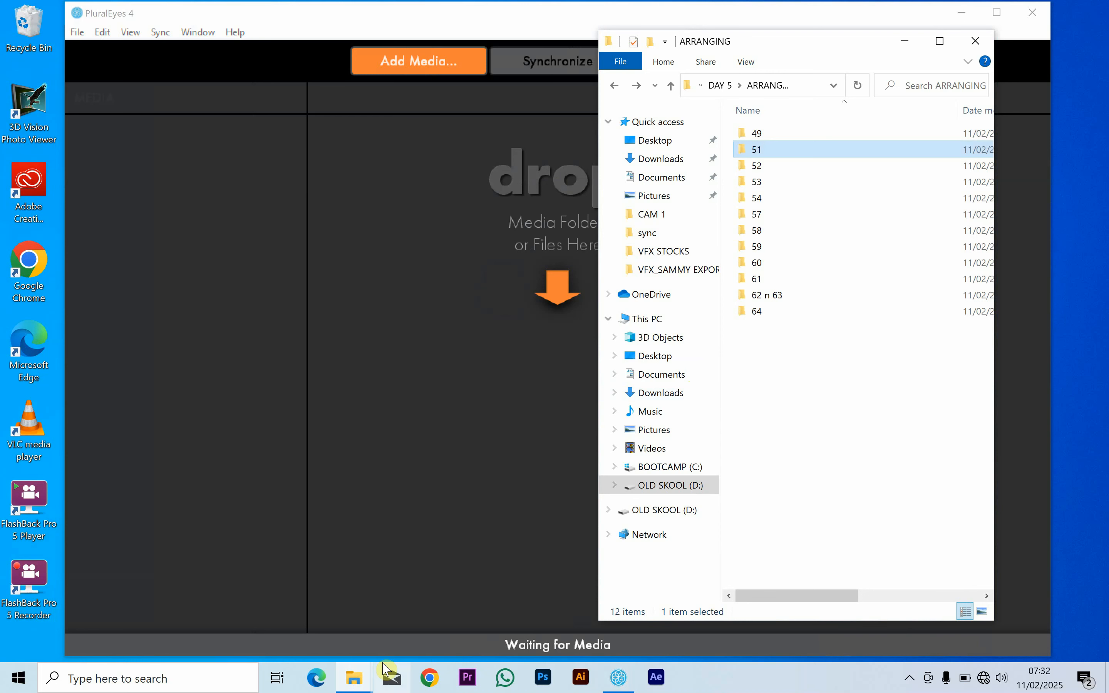
mouse_move(361, 683)
click(403, 614)
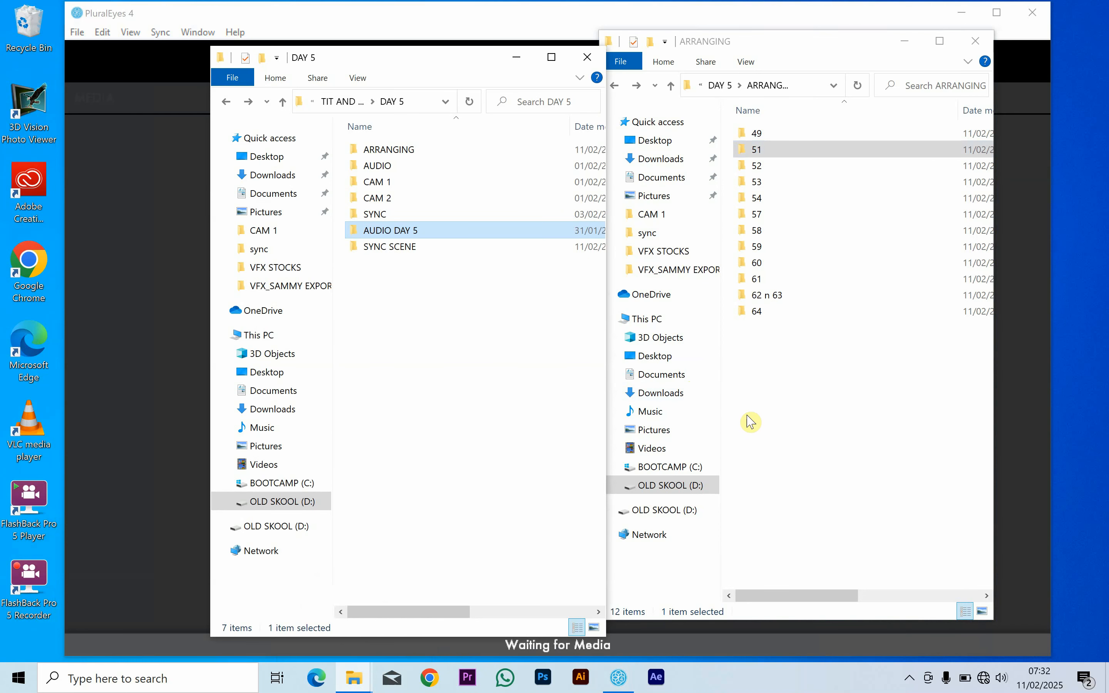
drag(406, 232, 204, 298)
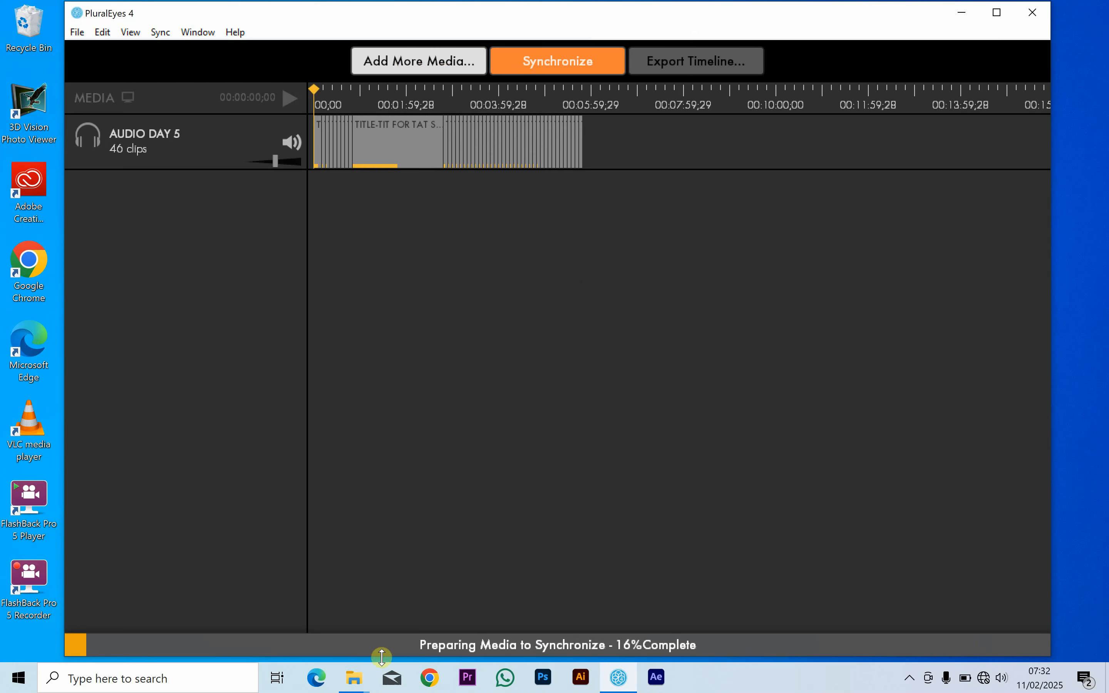
- Add the scene 52 folder from ARRANGING to the project and synchronize its camera clips with the audio
mouse_move(364, 683)
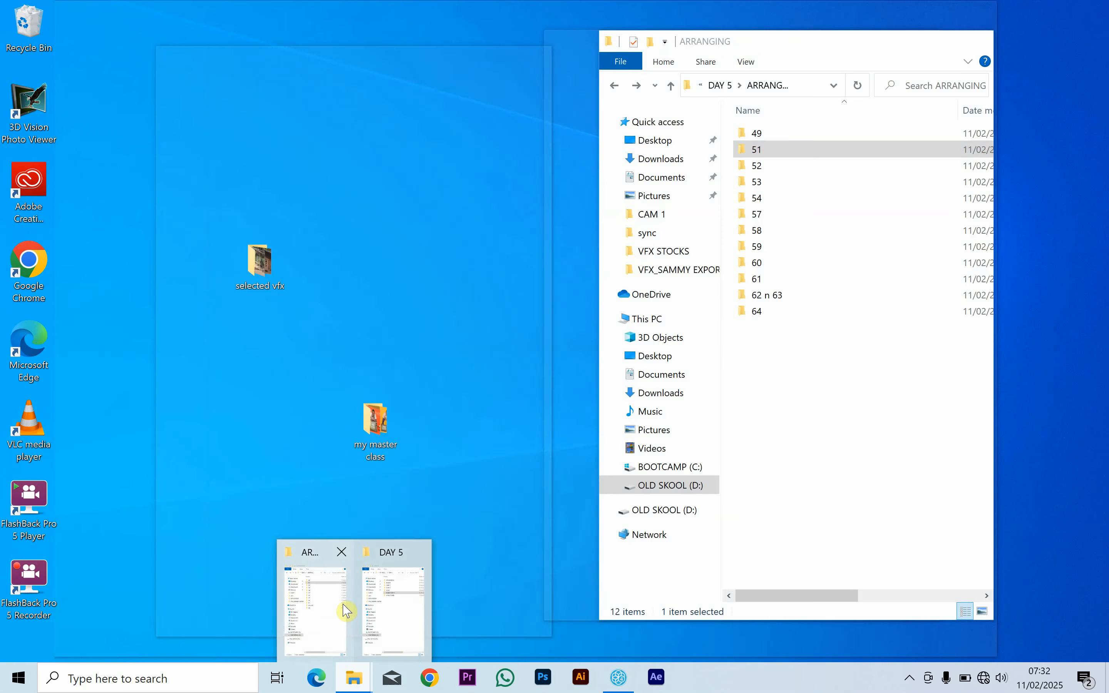
click(328, 610)
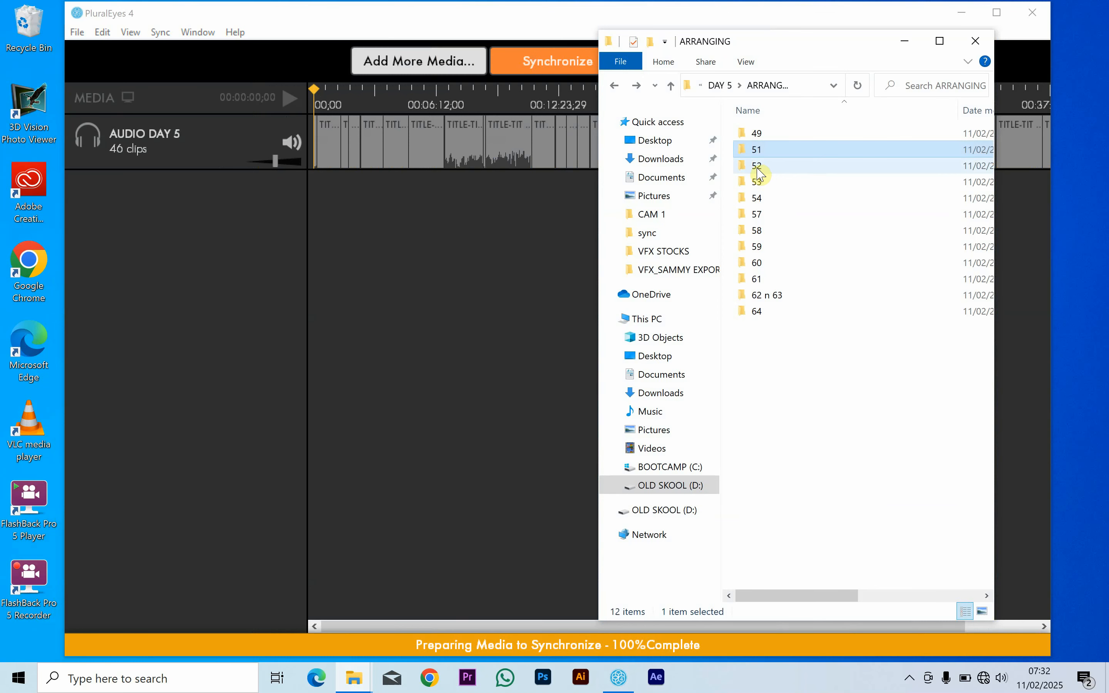
click(756, 166)
drag(465, 274, 283, 326)
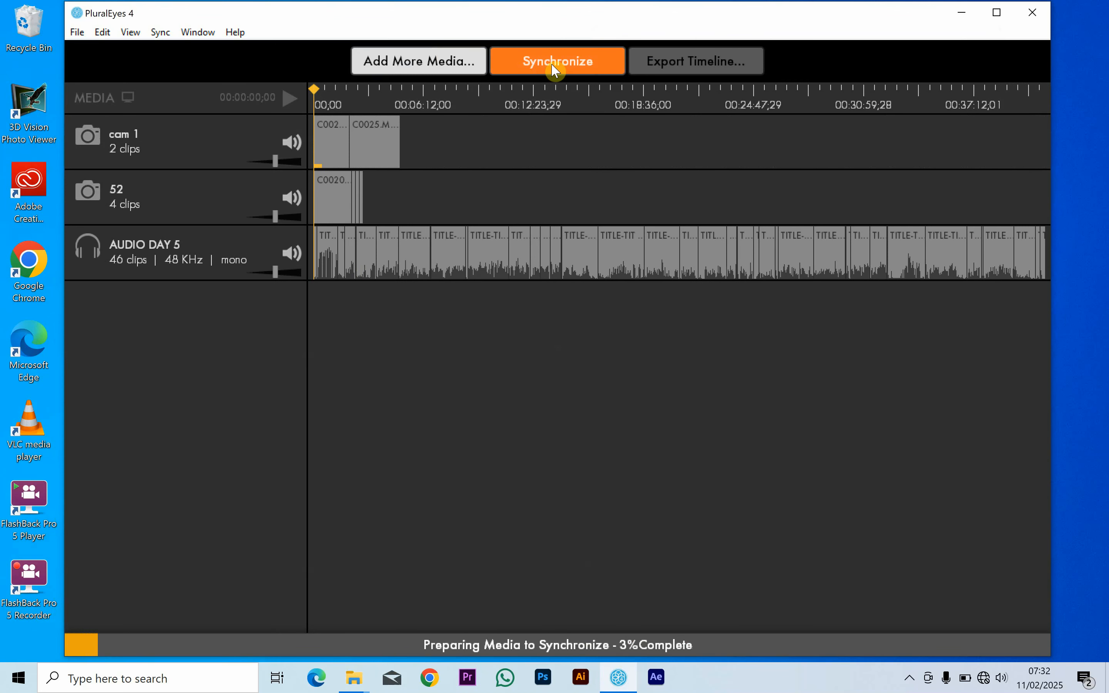
click(554, 69)
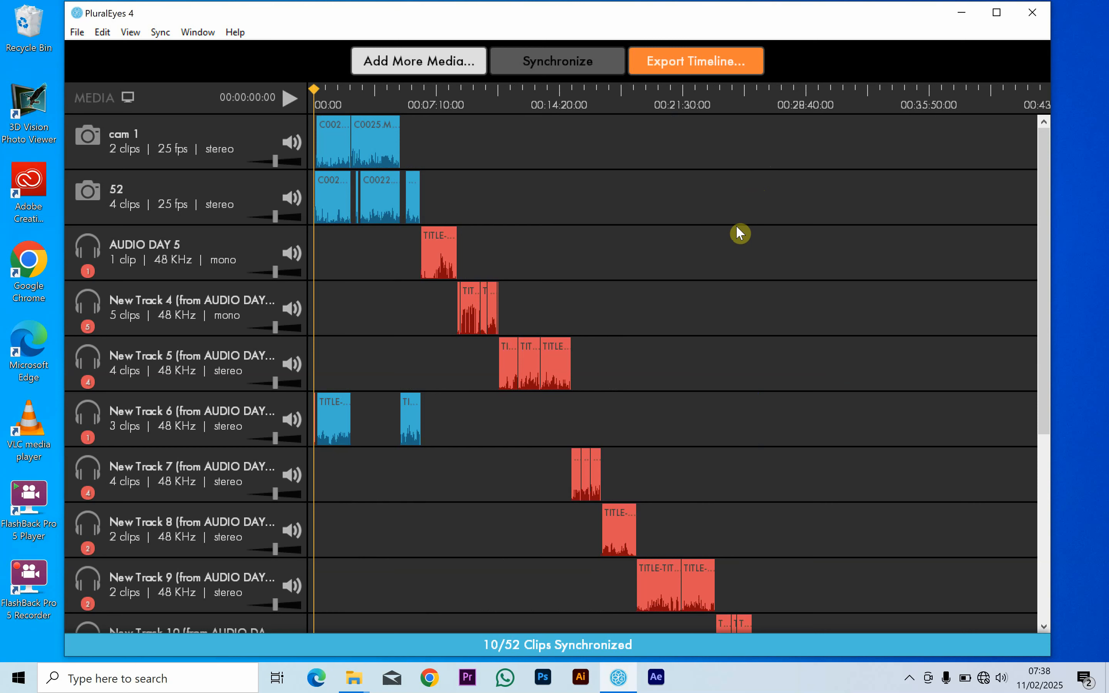
- Export the synchronized timeline in Premiere Pro format as 52.xml to the SYNC SCENE folder inside TIT AND TAT's DAY 5 folder
click(702, 64)
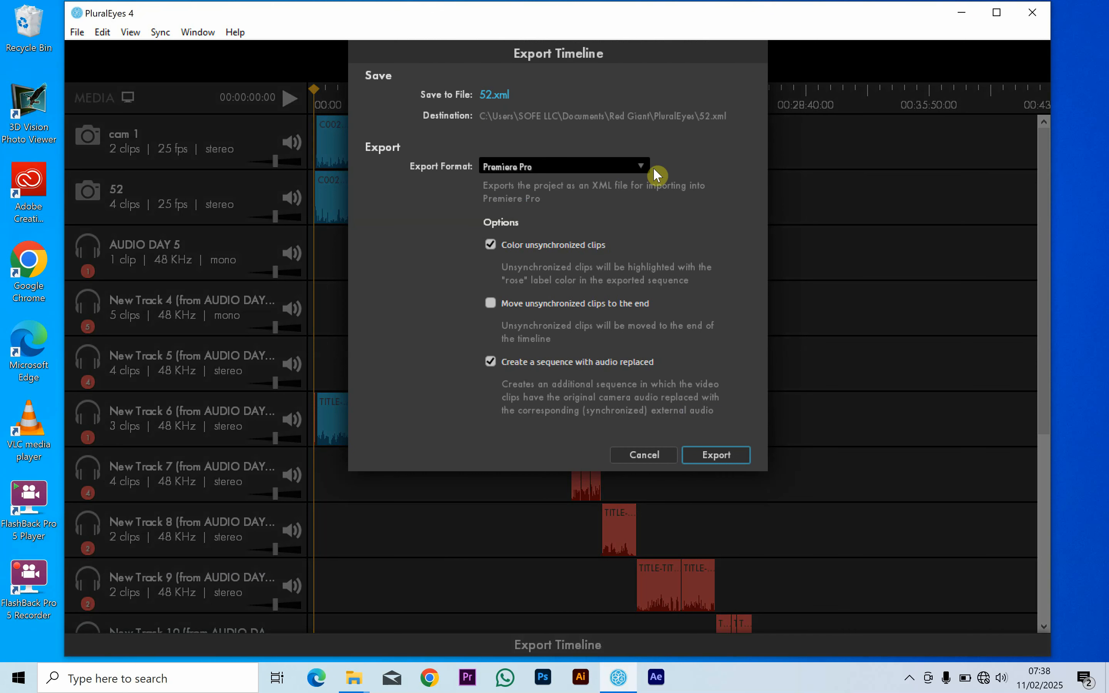
click(485, 96)
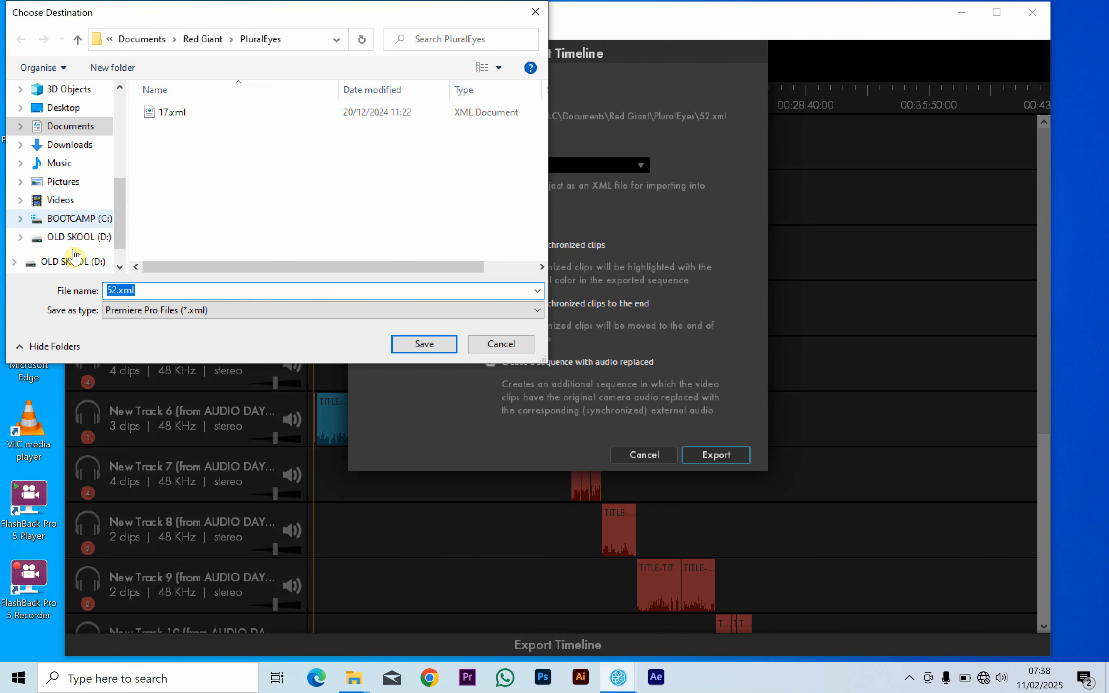
click(71, 237)
double_click(182, 130)
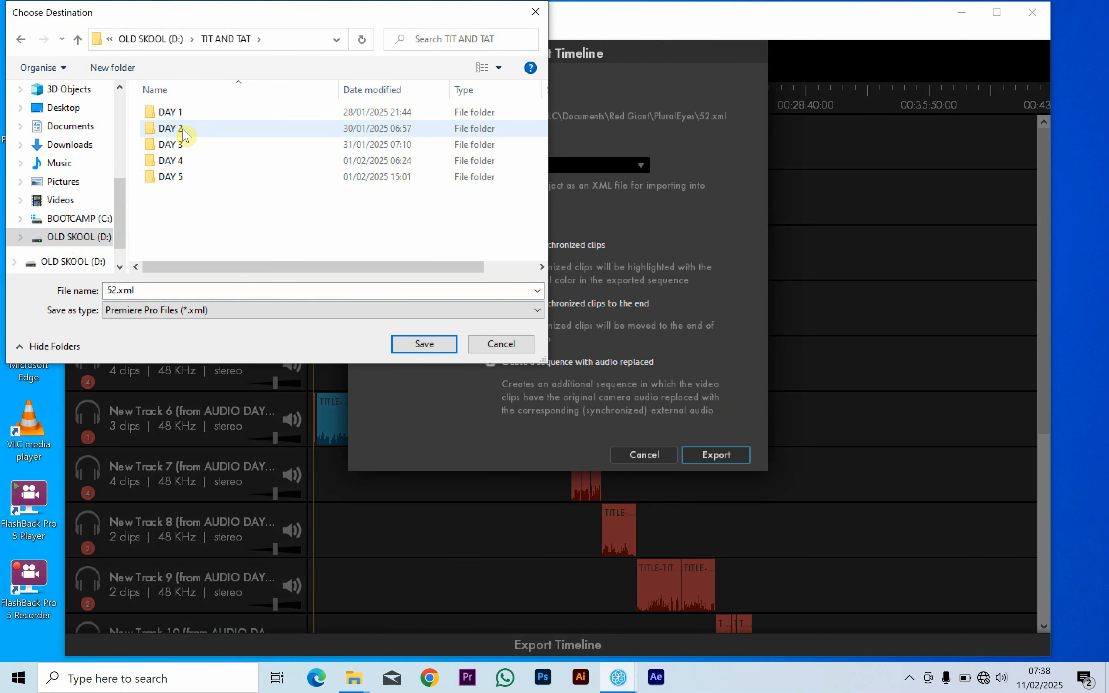
double_click(171, 178)
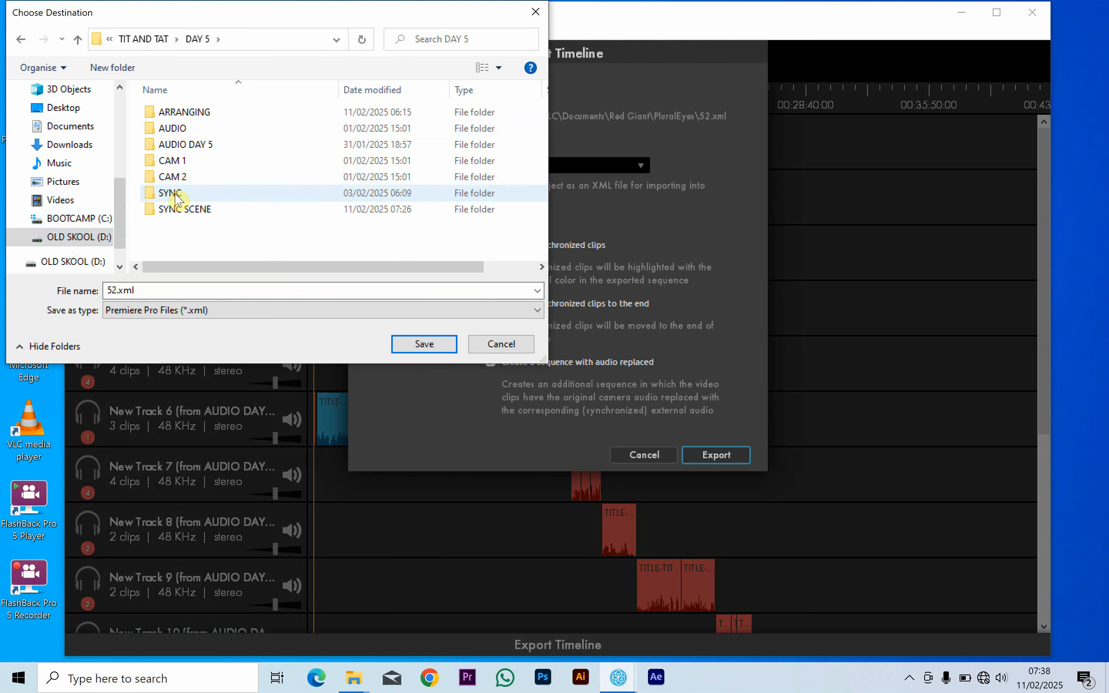
double_click(177, 209)
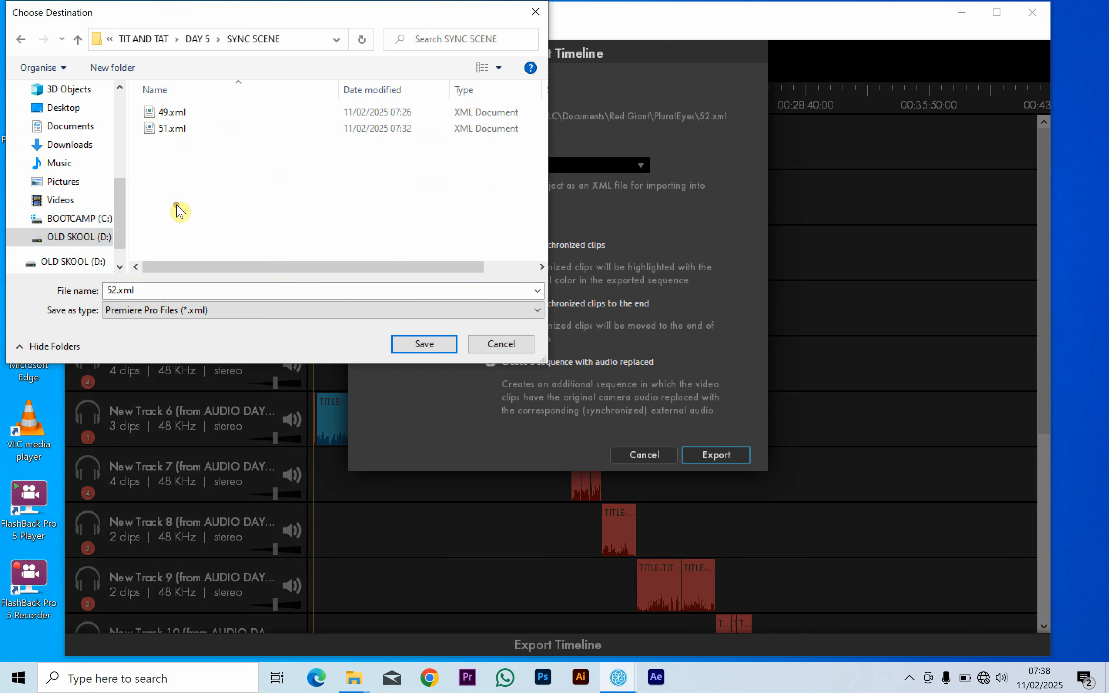
click(435, 349)
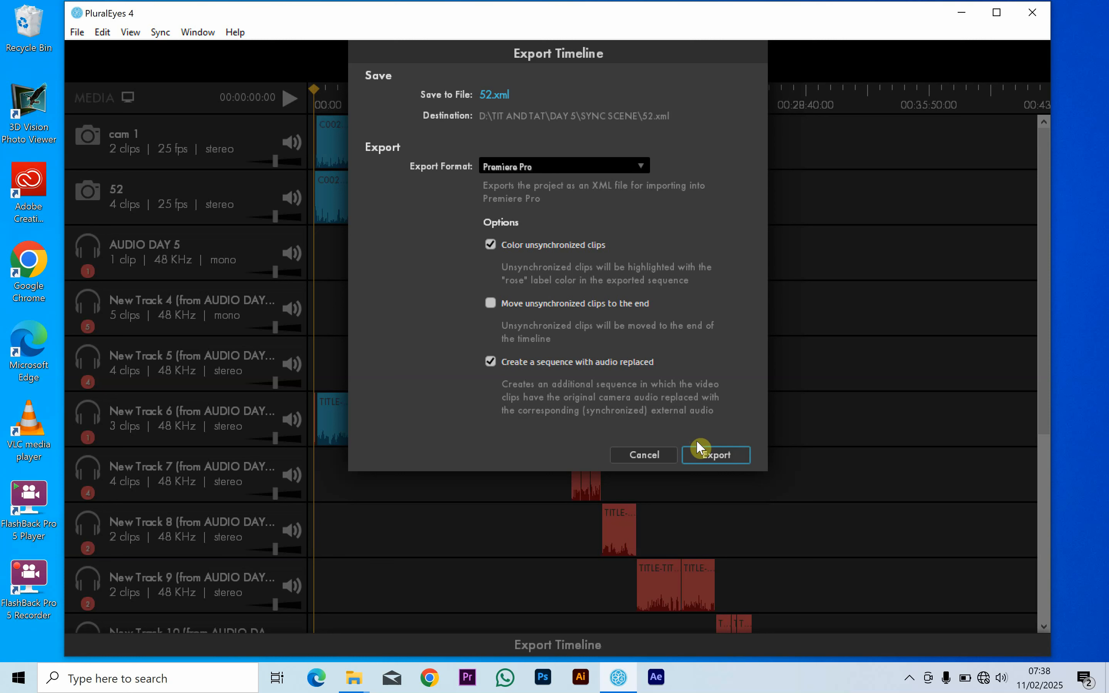
click(718, 456)
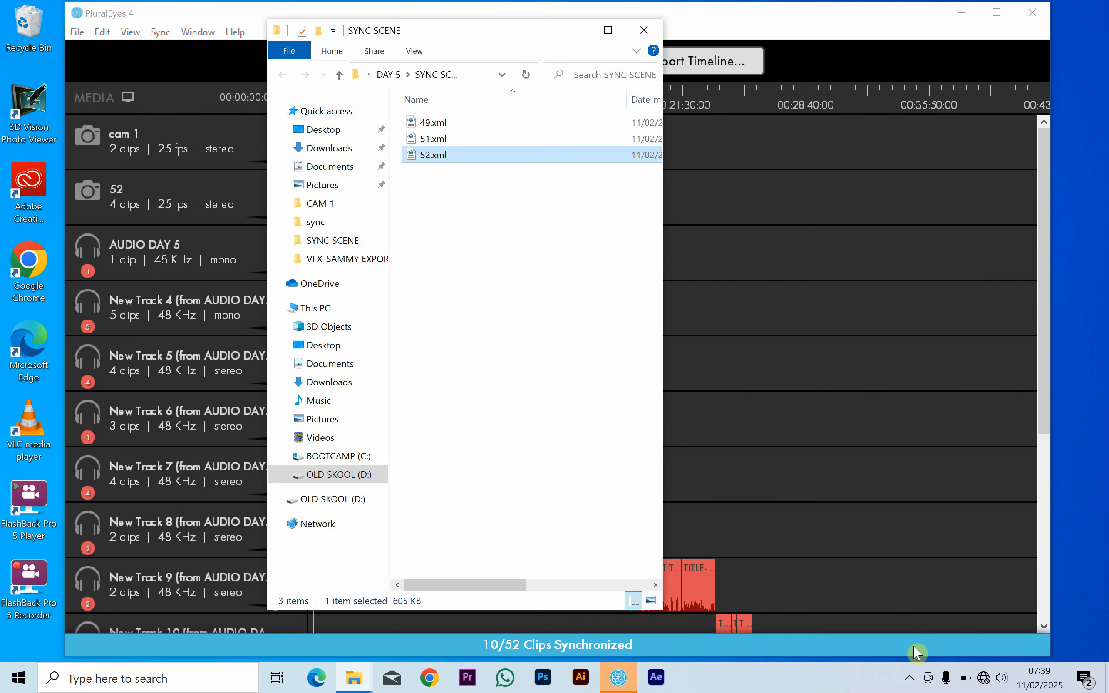
click(910, 677)
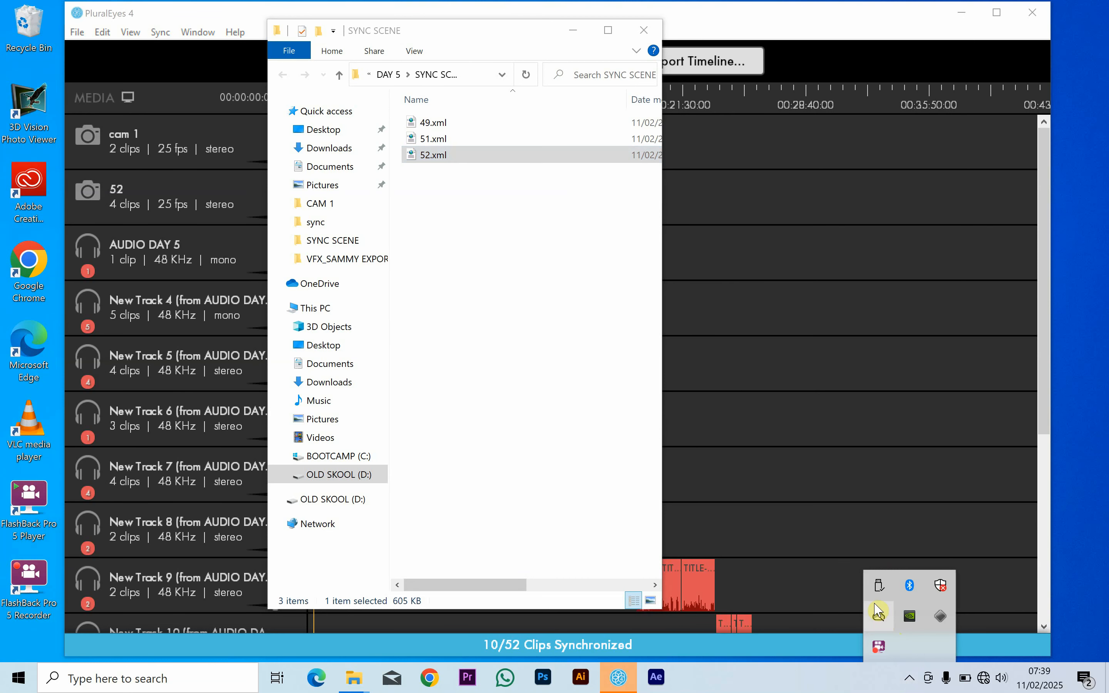
right_click(879, 583)
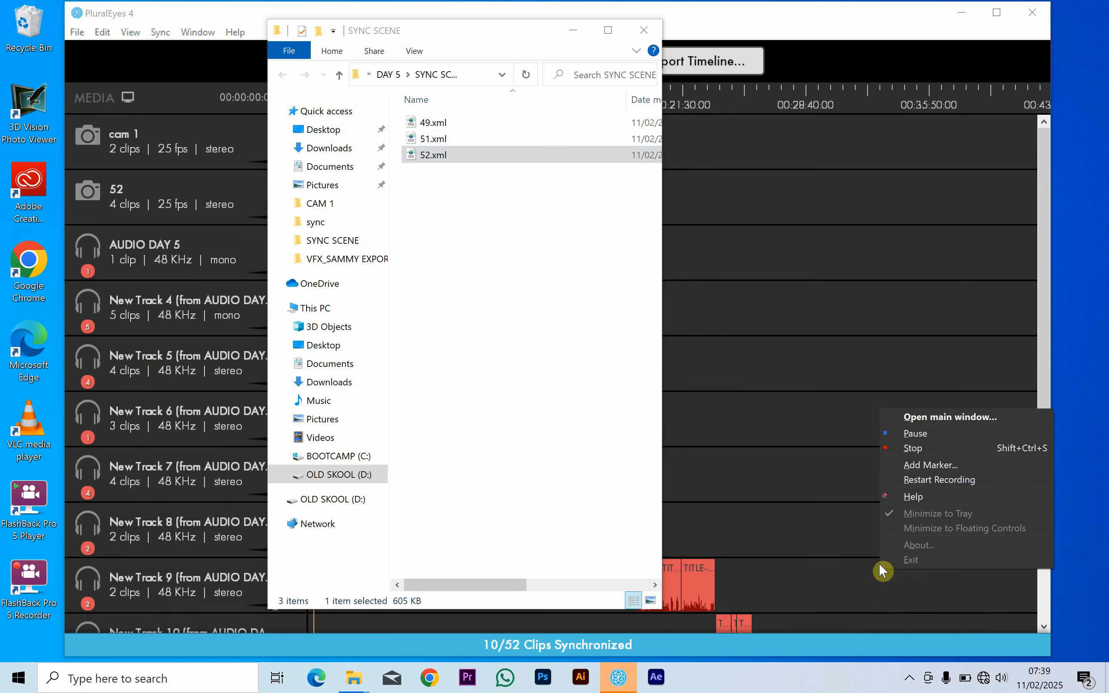